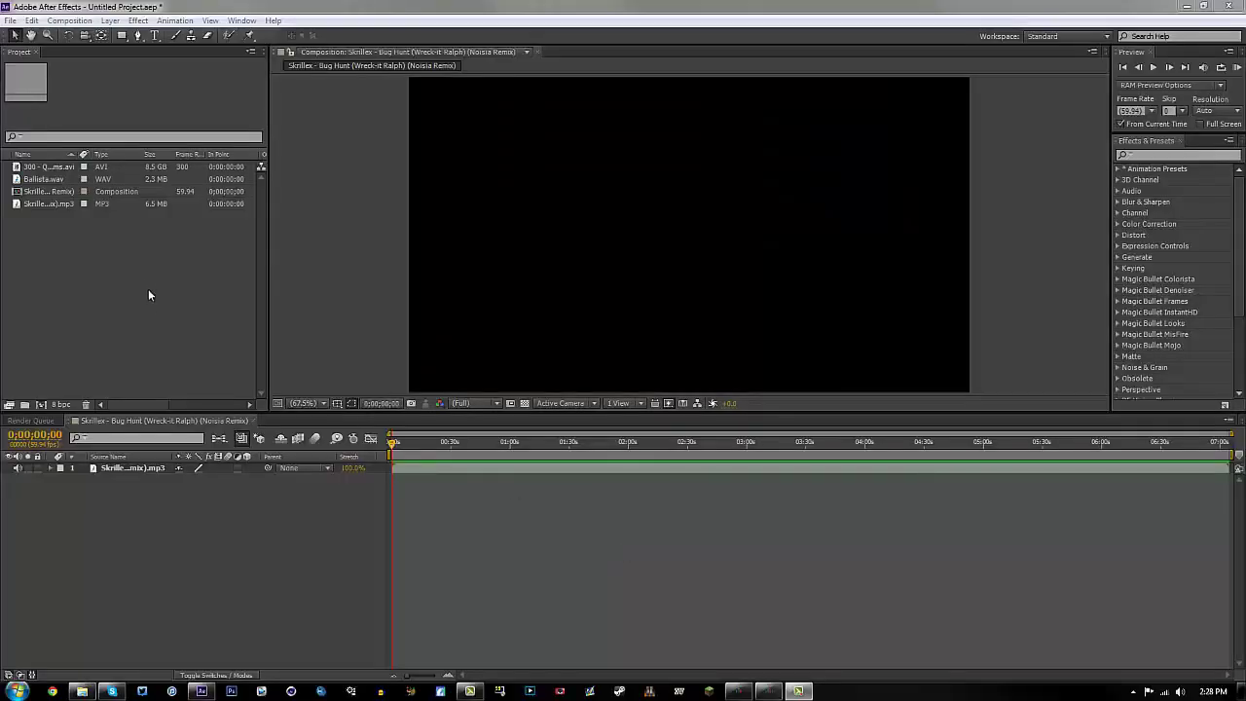
Step: Show the song layer's audio waveform and zoom the timeline in around 27 seconds
mouse_move(393, 443)
left_mouse_down()
mouse_move(880, 443)
mouse_move(673, 430)
mouse_move(376, 441)
left_mouse_up()
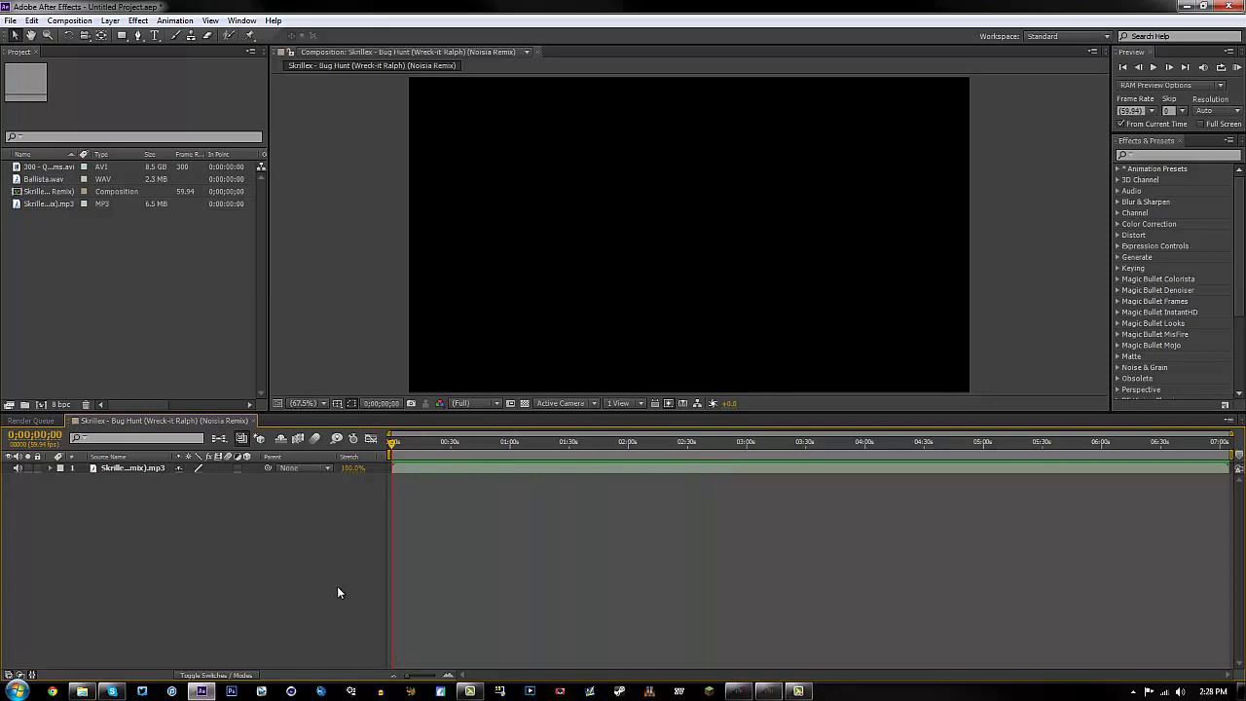
left_click(129, 468)
key("l")
key("l")
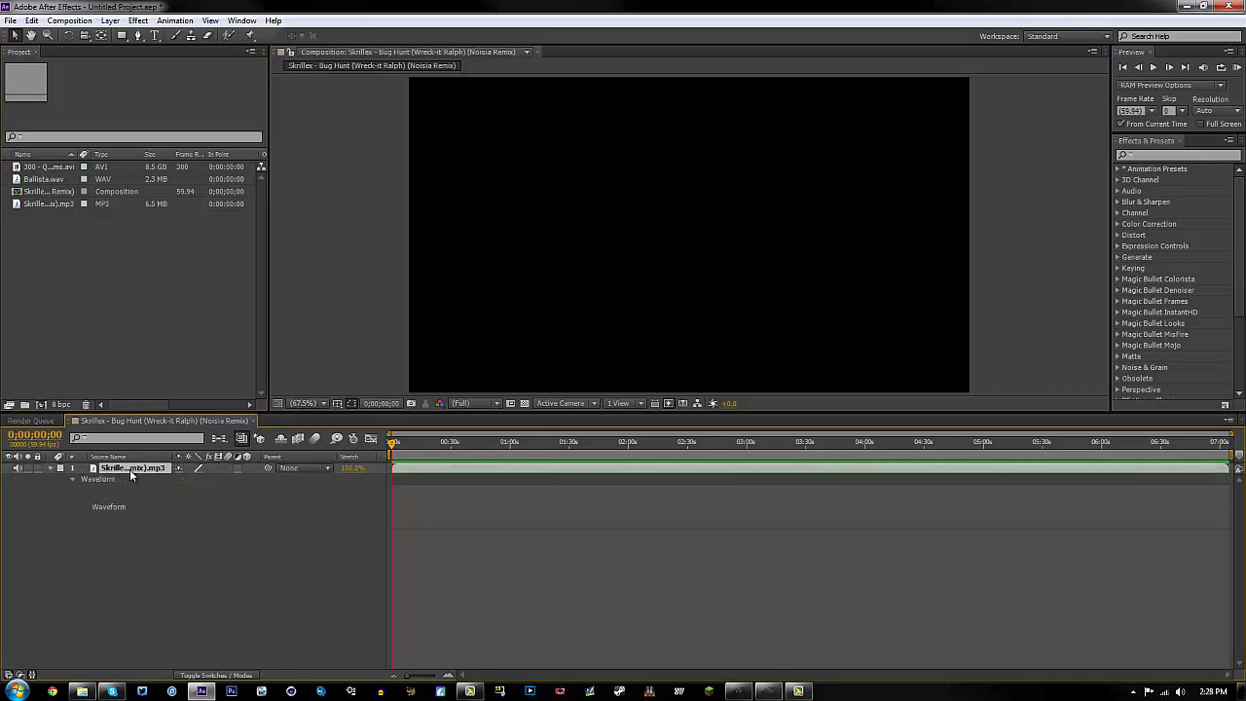
left_click_drag(389, 444, 448, 446)
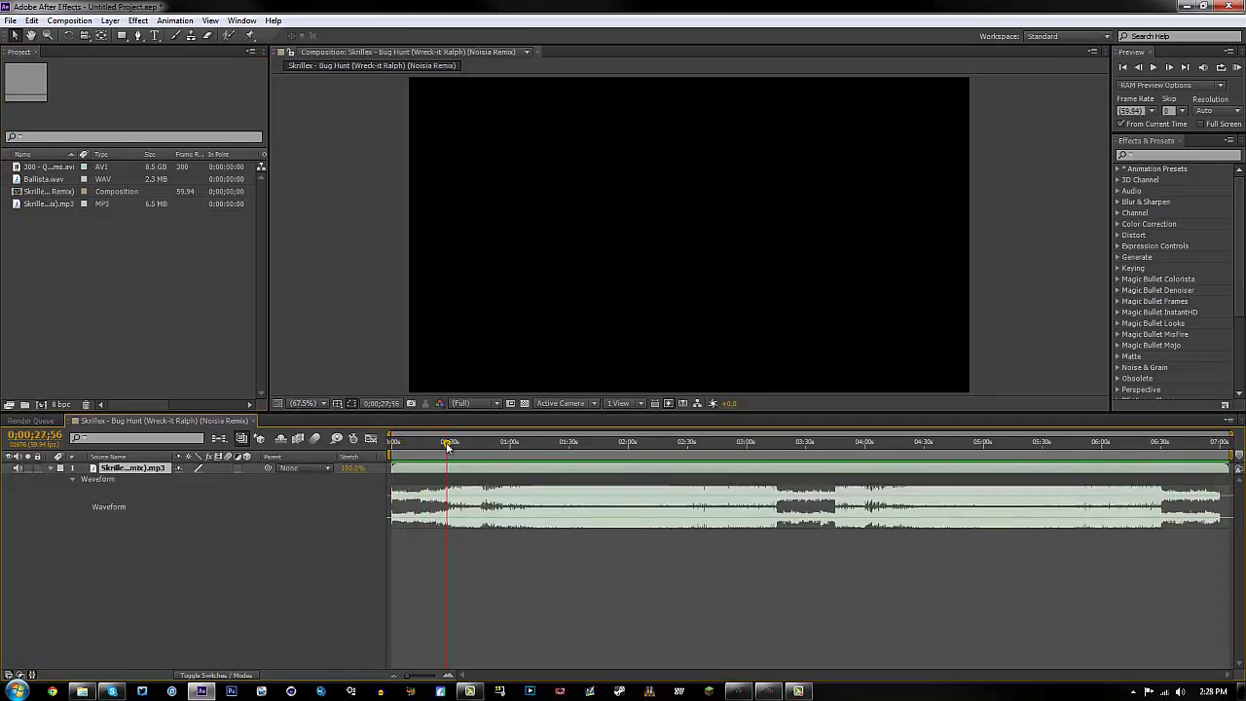
left_click(448, 675)
left_click(447, 675)
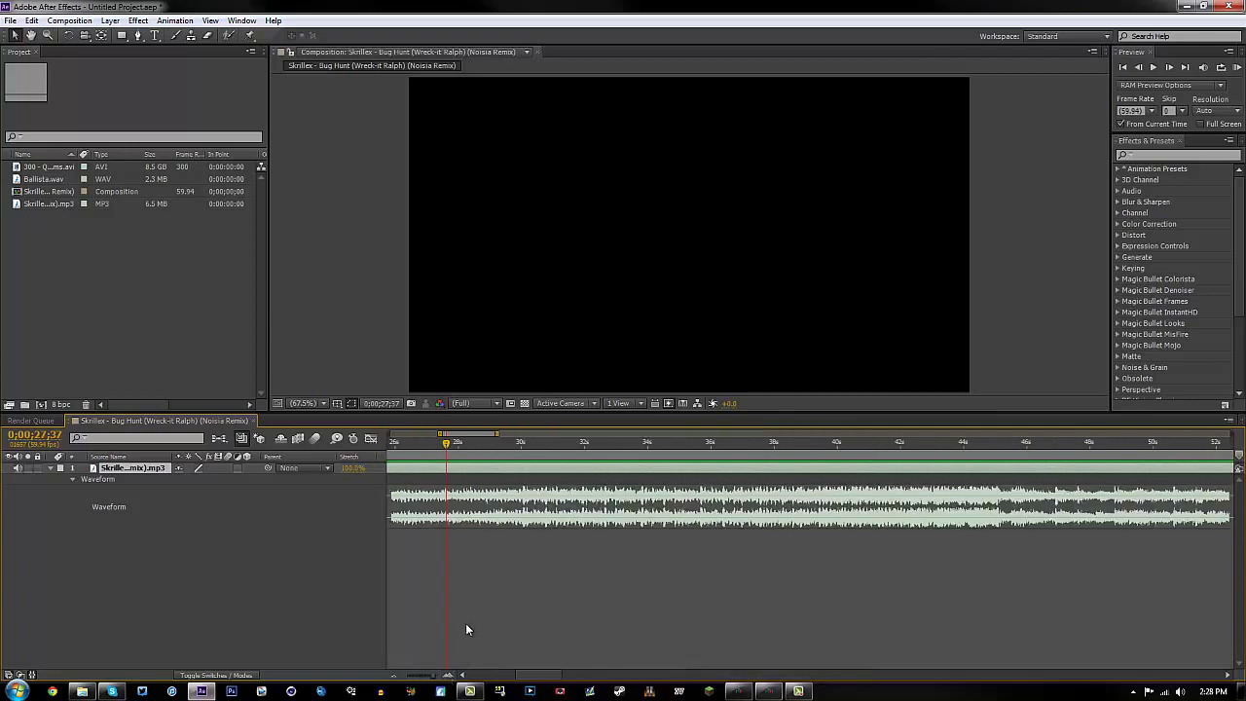
Step: Confirm the composition settings unchanged at 1280×720, 59.94 fps
key("ctrl+k")
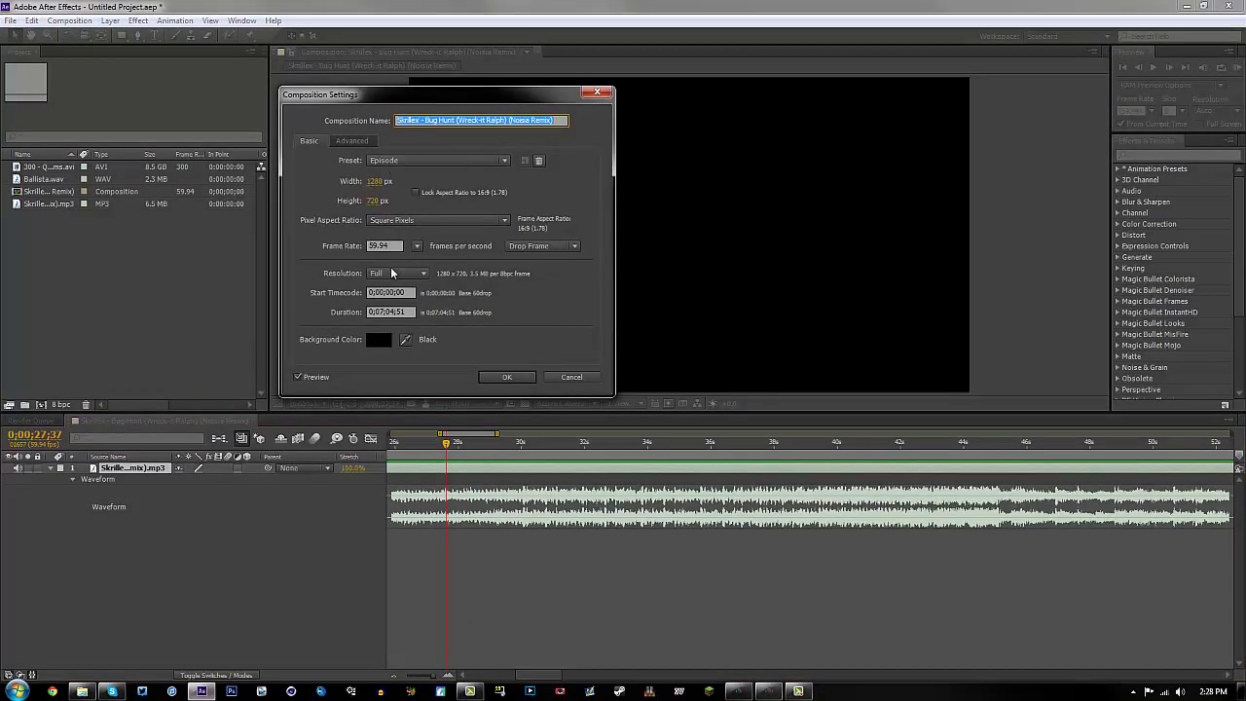
left_click(518, 386)
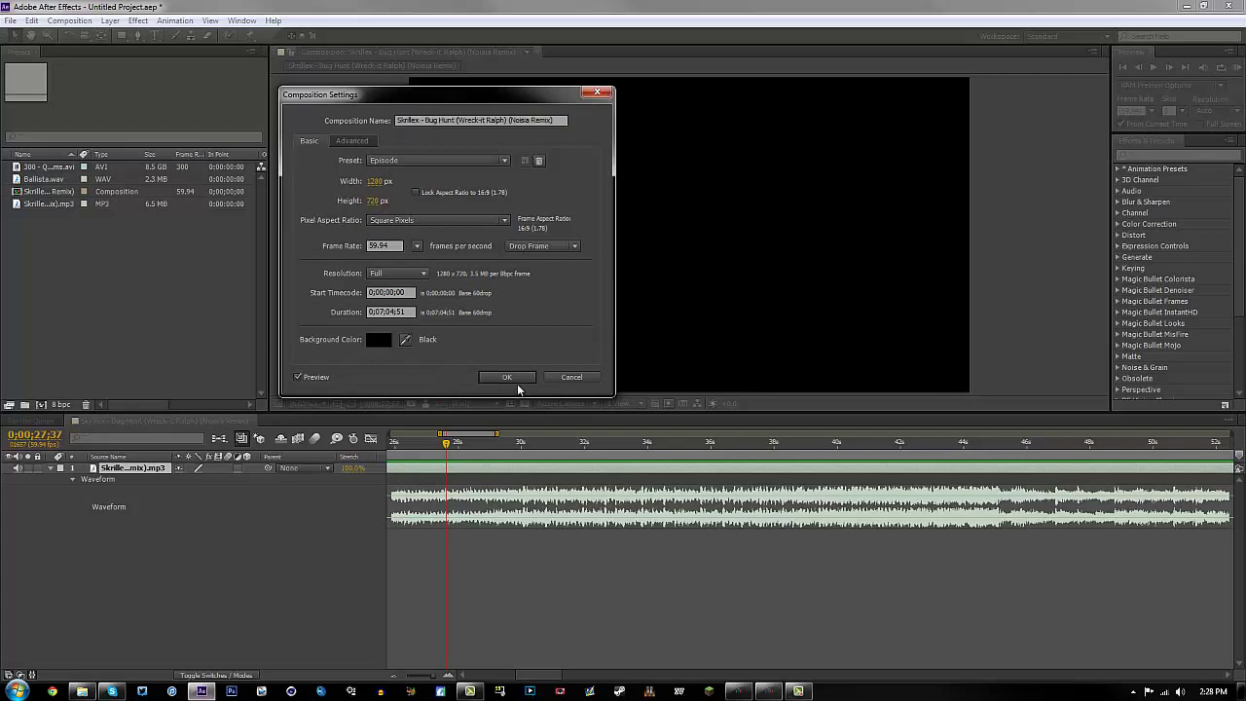
left_click(513, 374)
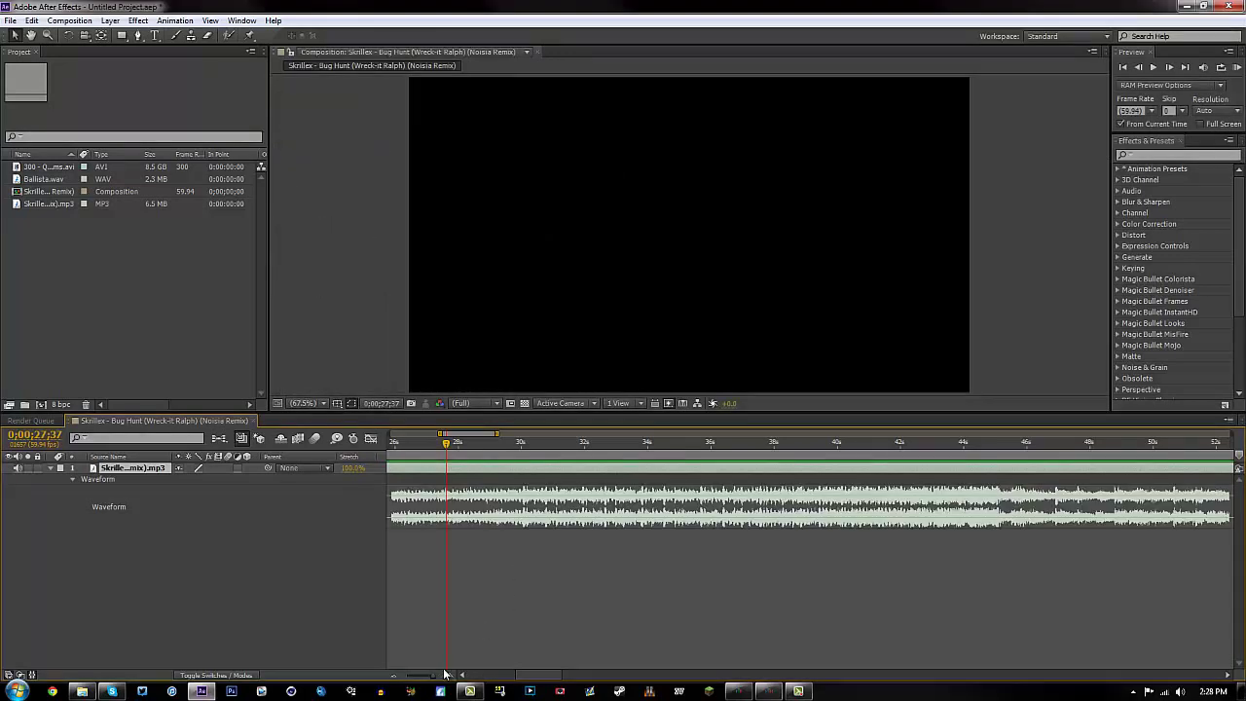
Step: Scrub the timeline through 45 and 56 seconds to about 1:13 and preview the song's audio
left_click_drag(520, 673, 543, 672)
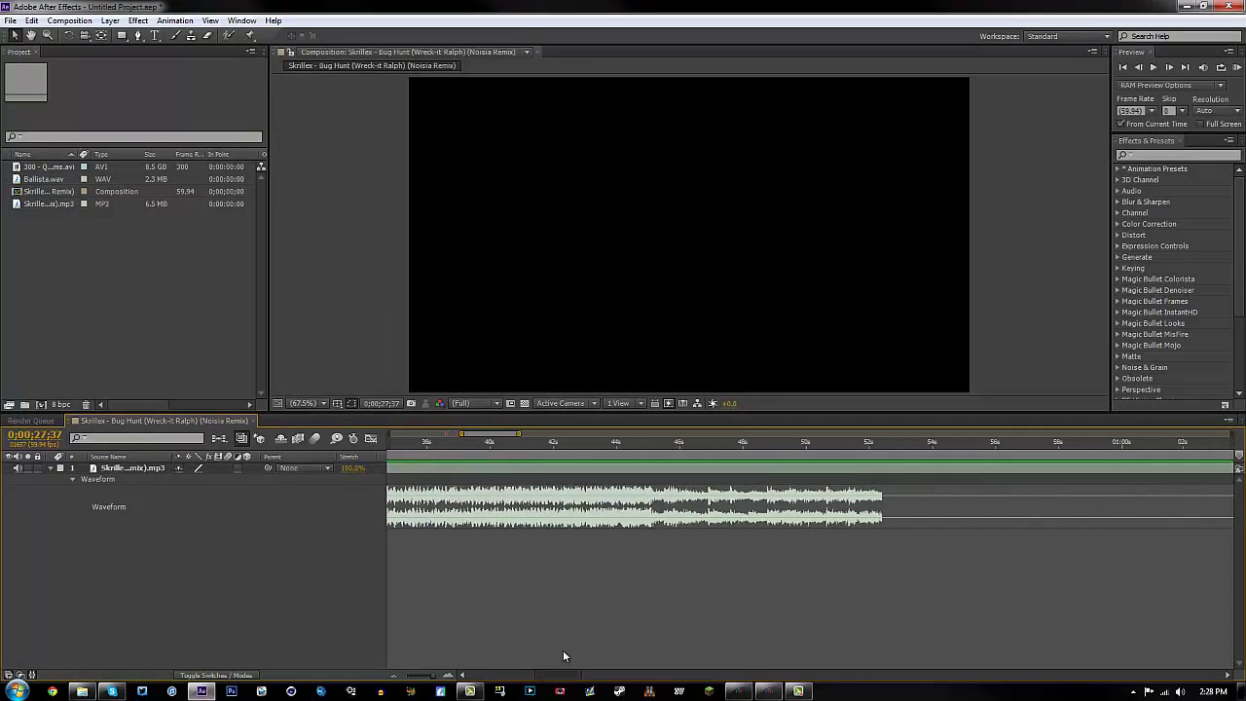
left_click(637, 440)
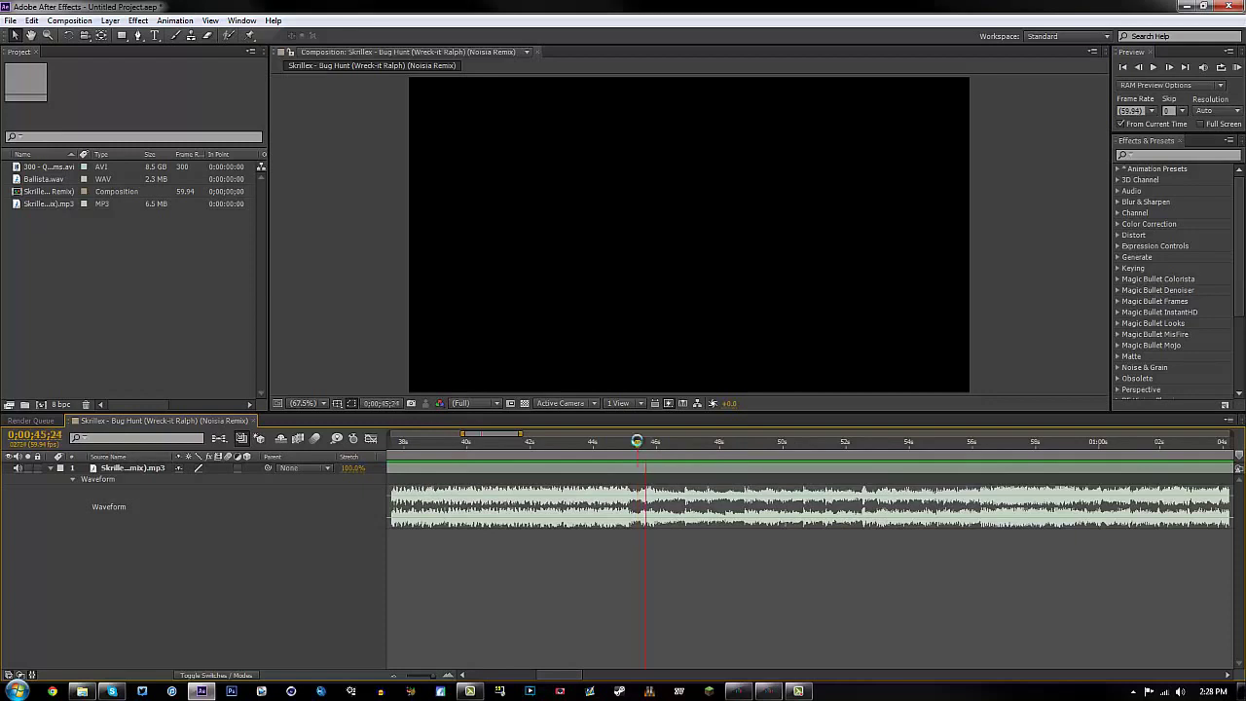
left_click_drag(967, 441, 981, 442)
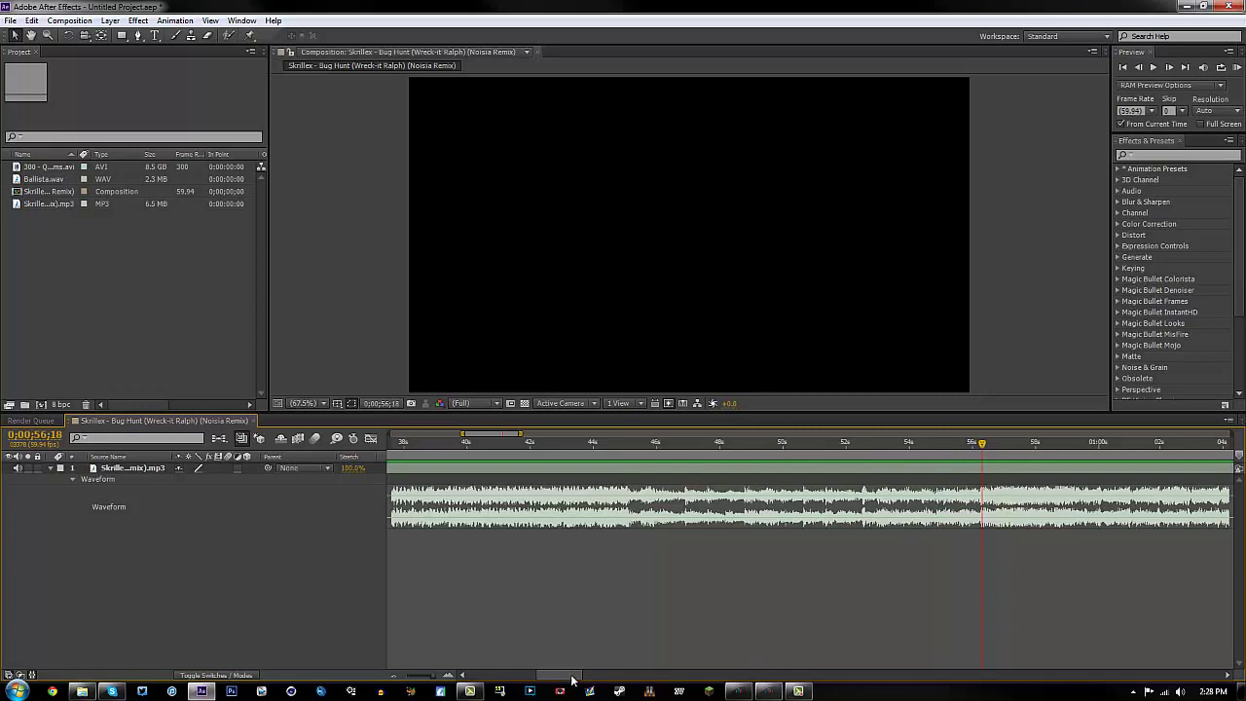
left_click_drag(576, 678, 600, 679)
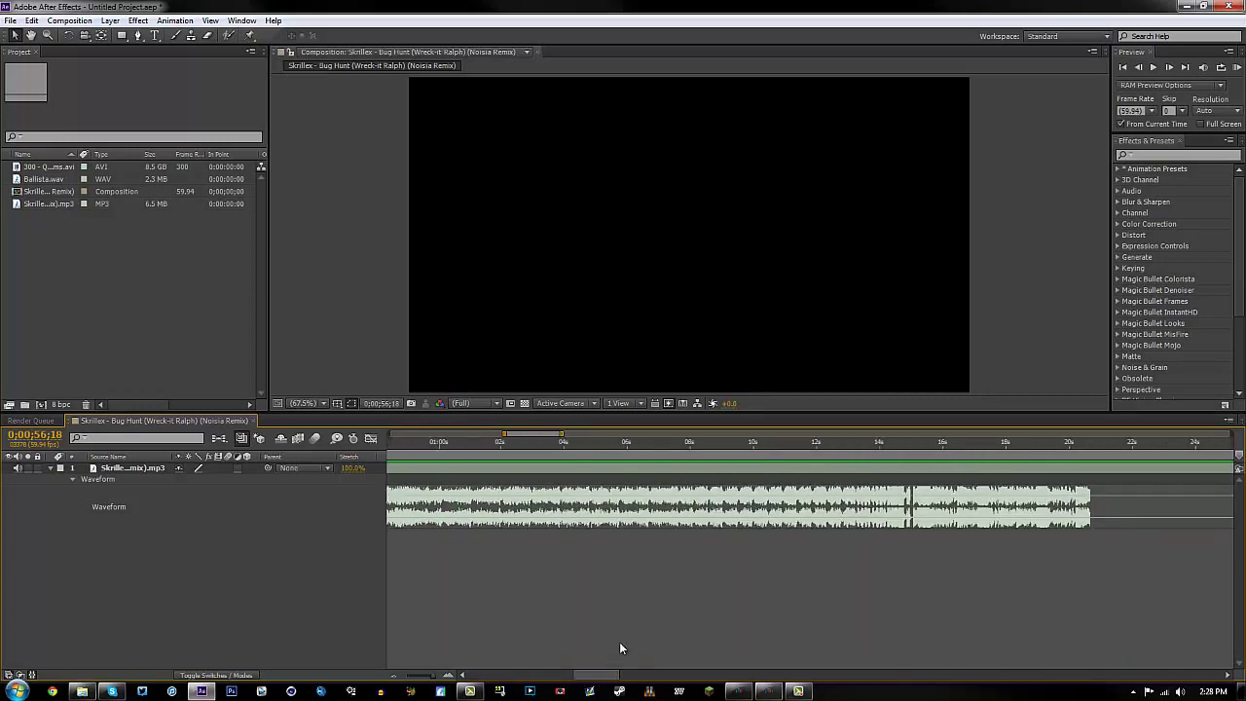
left_click(905, 445)
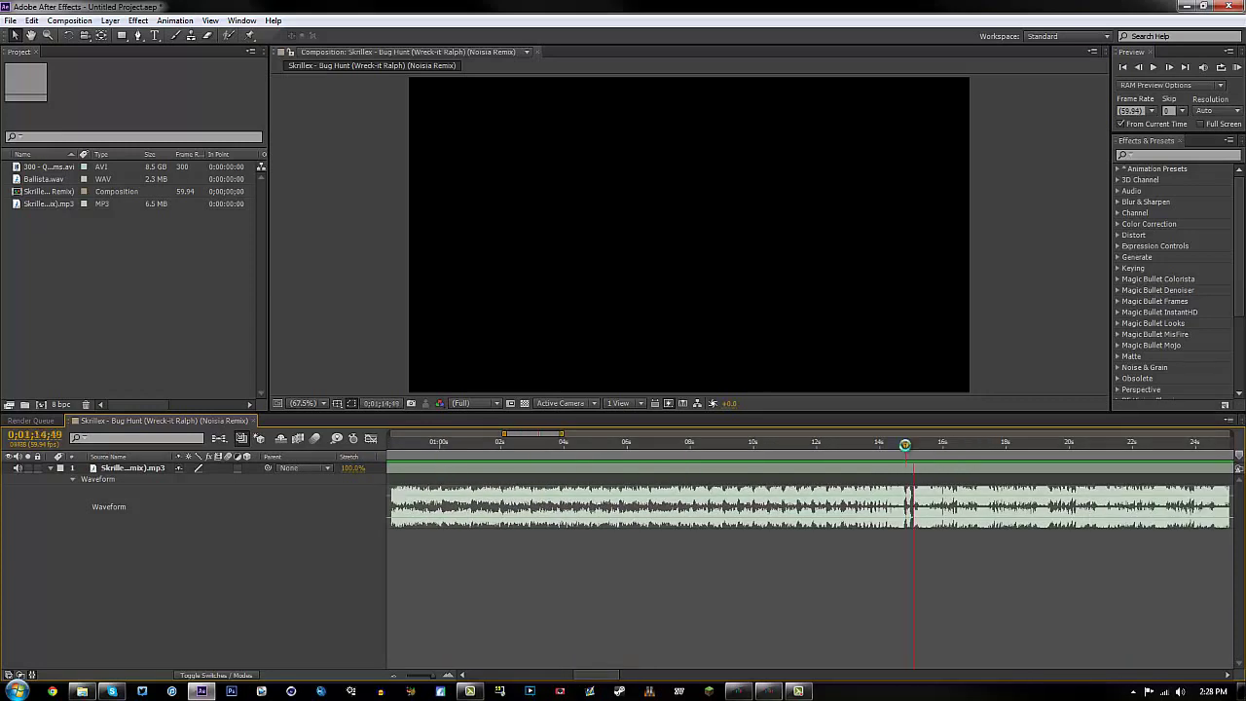
left_click_drag(906, 446, 852, 448)
key("KP_Decimal")
Step: Zoom the timeline closely in around 1:15 and set the time to 1:15:32
left_click_drag(596, 675, 609, 674)
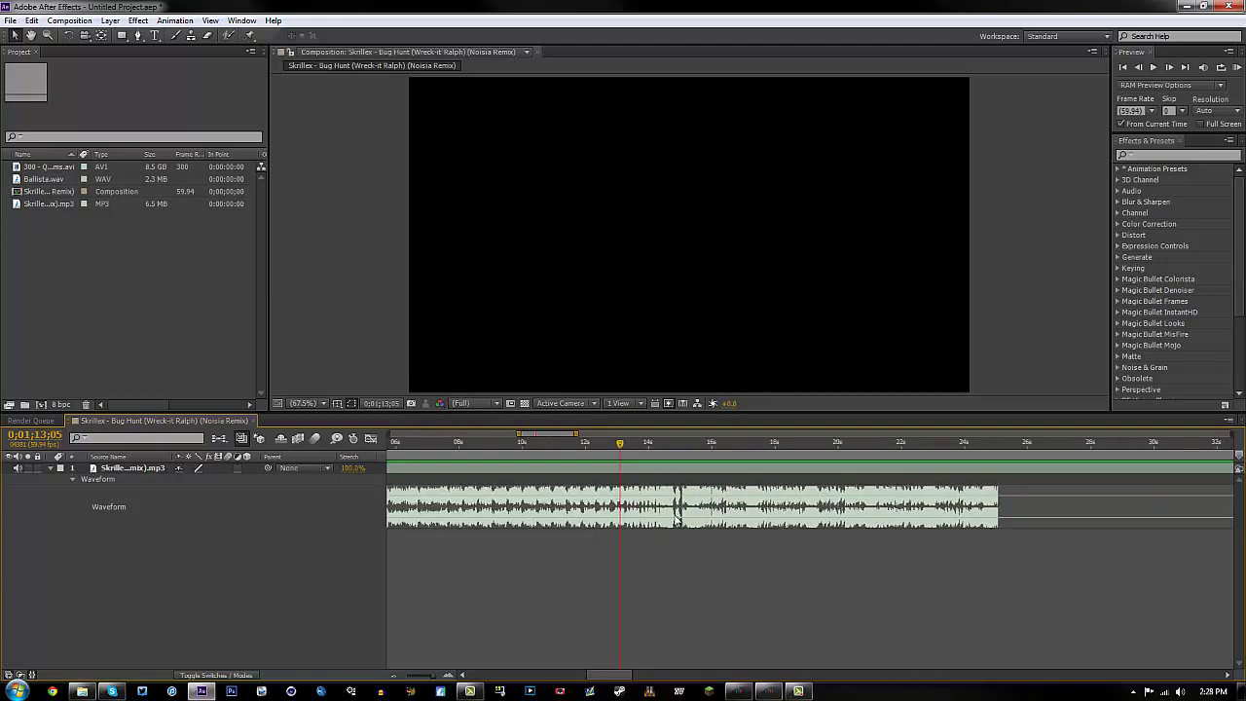
left_click(679, 444)
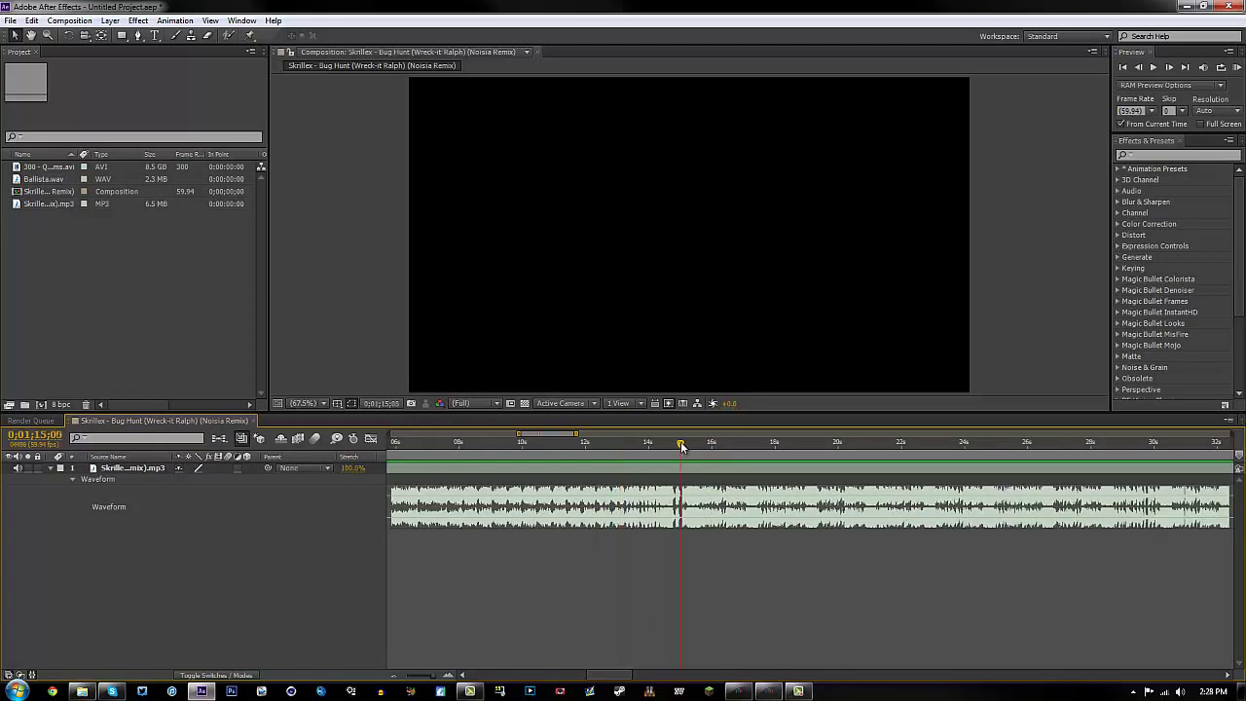
left_click(448, 676)
left_click(448, 676)
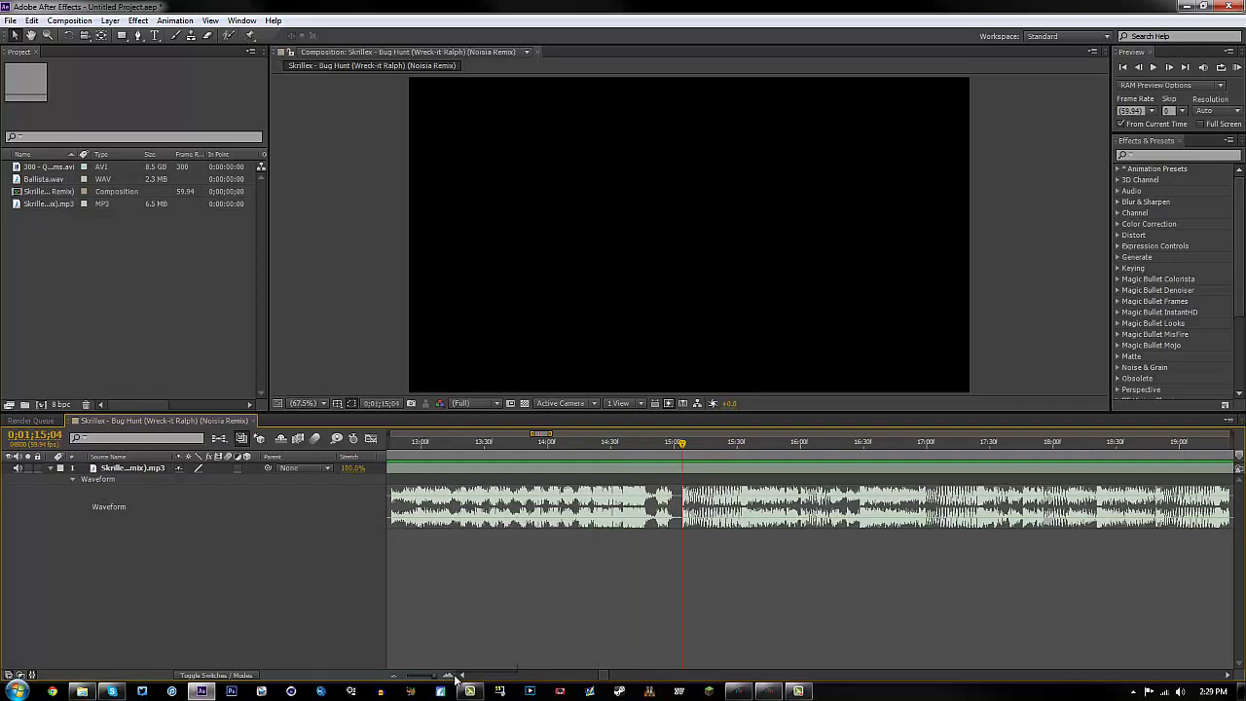
left_click_drag(601, 674, 606, 675)
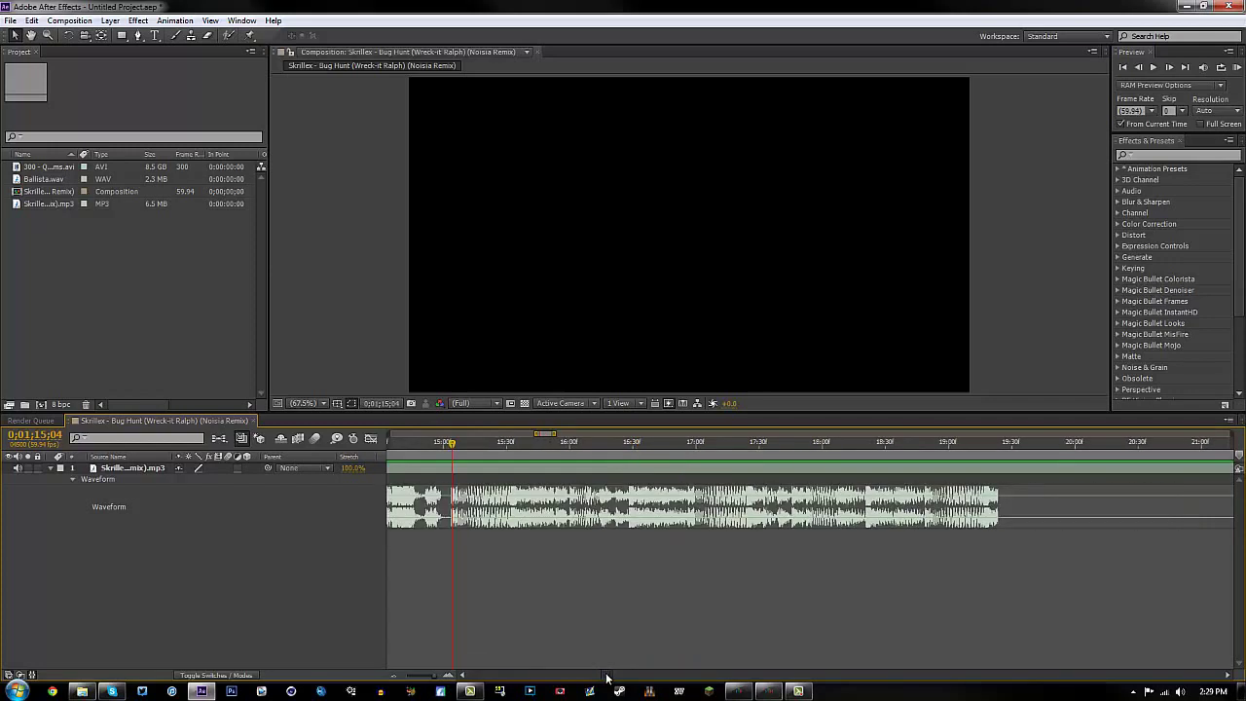
left_click(511, 447)
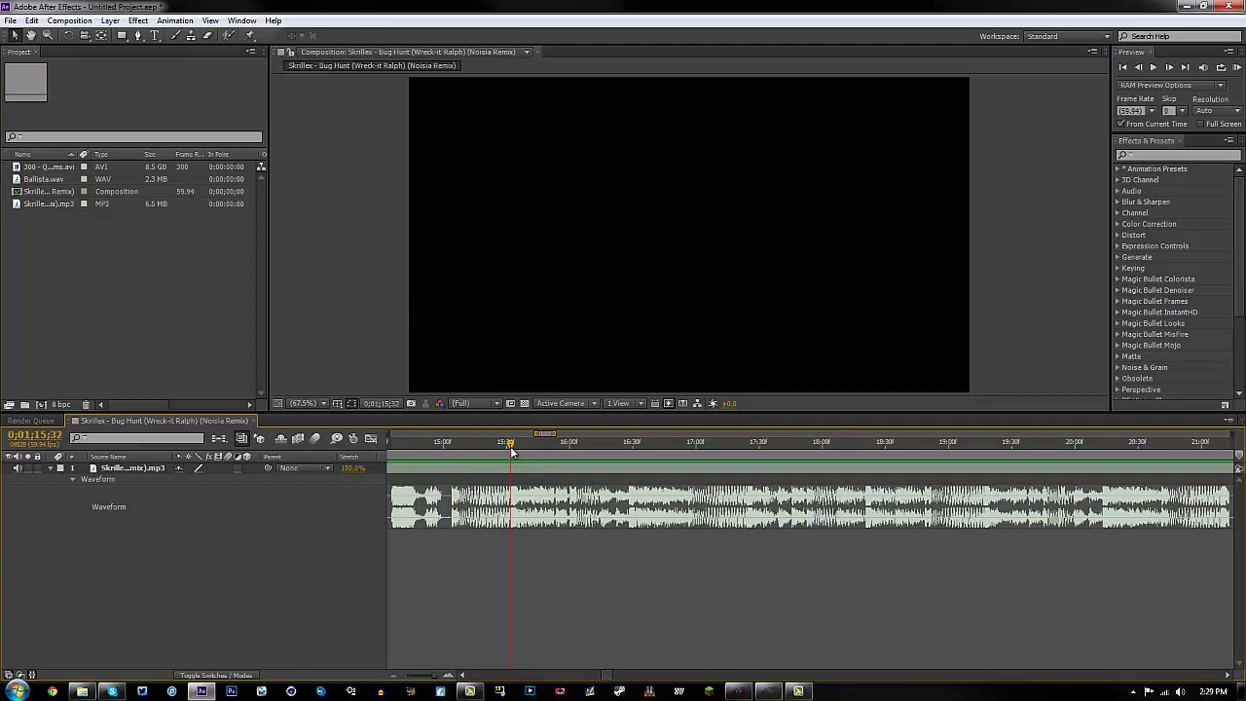
Step: Preview the song from 1:15 and place the current time on the beat at 1:16
left_click_drag(511, 450, 452, 459)
left_click(484, 466)
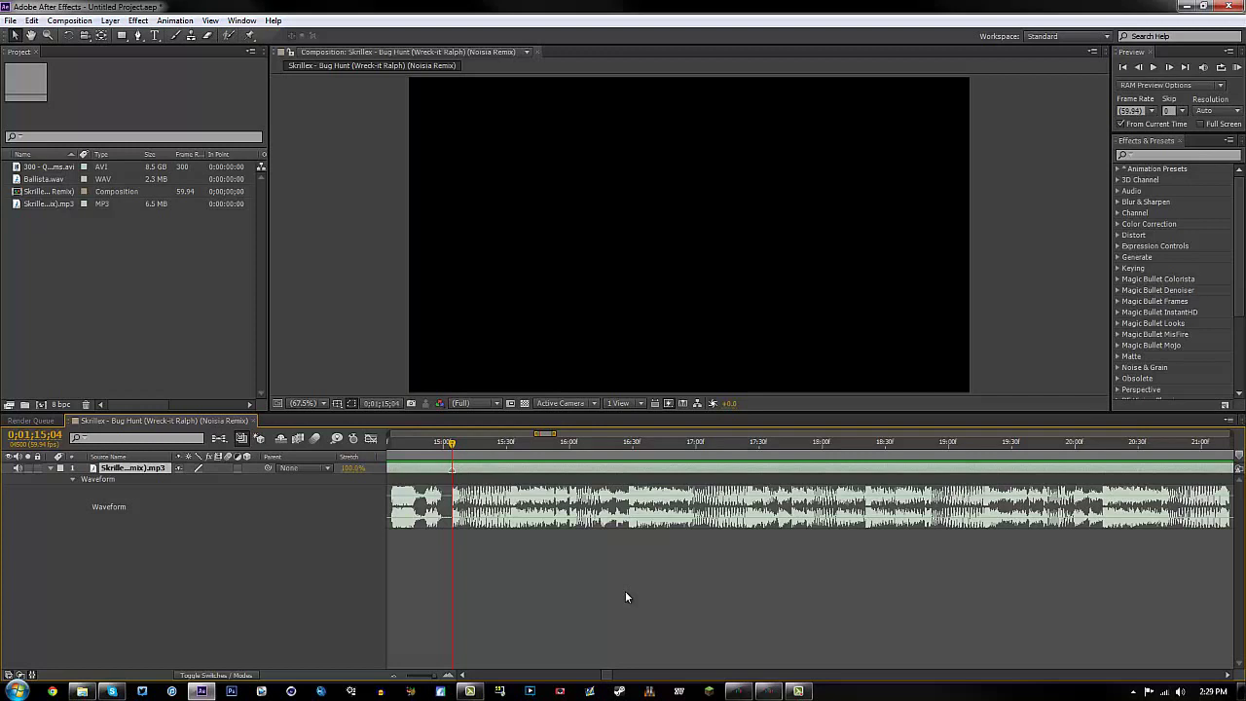
key("KP_Decimal")
left_click(585, 451)
left_click_drag(585, 453, 469, 443)
left_click(573, 450)
Step: Align markers with the beats near 1:17, 1:17:51 and 1:18:48, then return to 1:15:05
left_click(695, 447)
left_click_drag(695, 448, 686, 448)
left_click(795, 448)
mouse_move(795, 458)
left_mouse_down()
mouse_move(807, 453)
mouse_move(806, 471)
left_mouse_up()
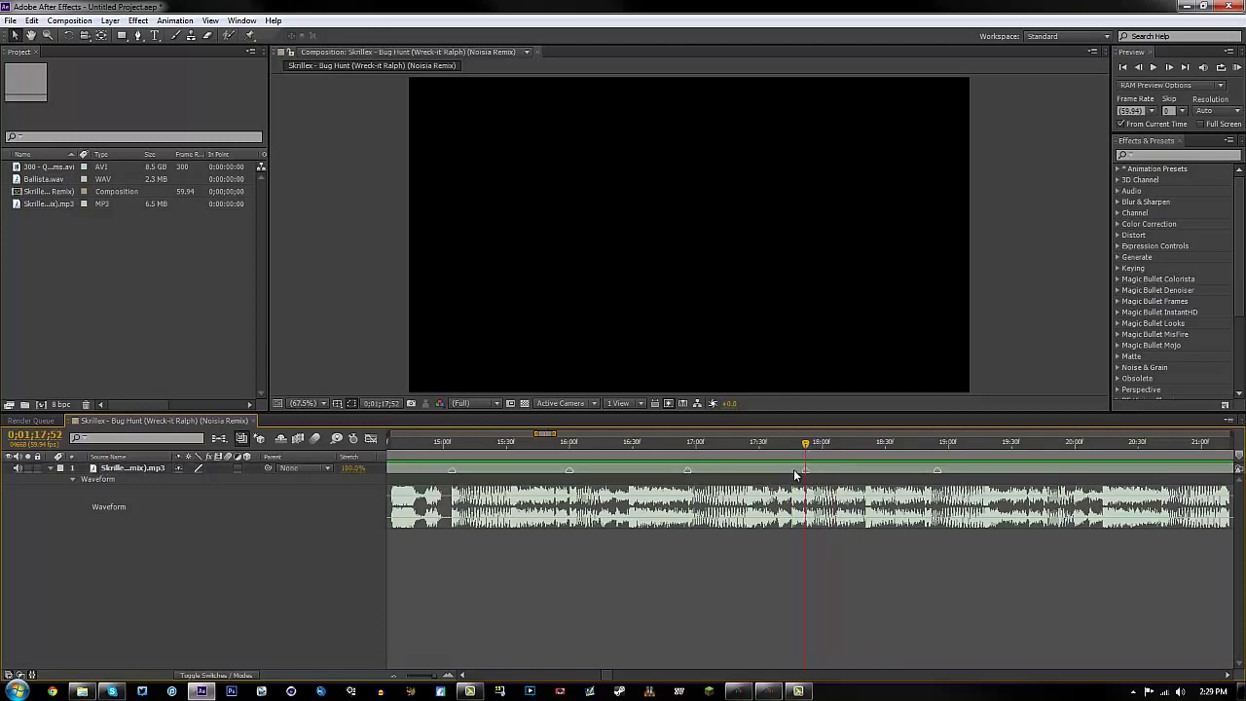
left_click(926, 443)
left_click_drag(926, 443, 927, 443)
left_click_drag(938, 470, 923, 471)
left_click(454, 446)
Step: Add Ballista.wav starting on the 1:15 marker and trim it to the first gunshot
left_click(78, 322)
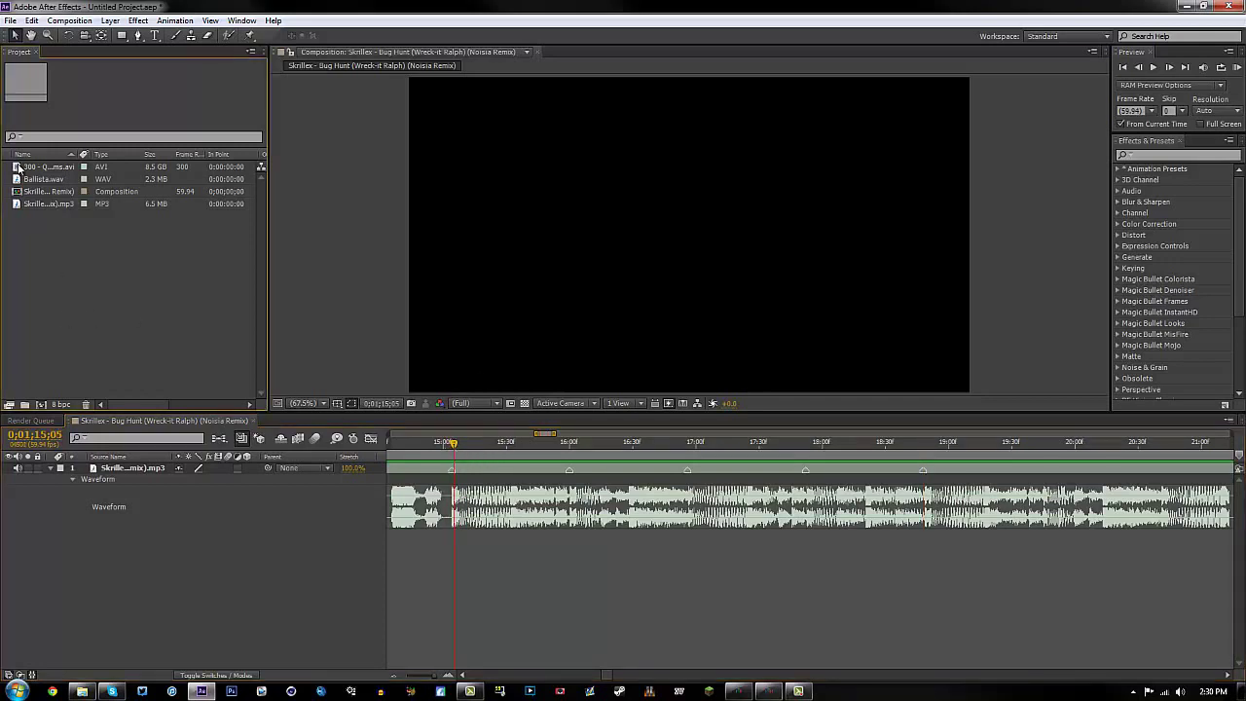
left_click_drag(45, 180, 158, 469)
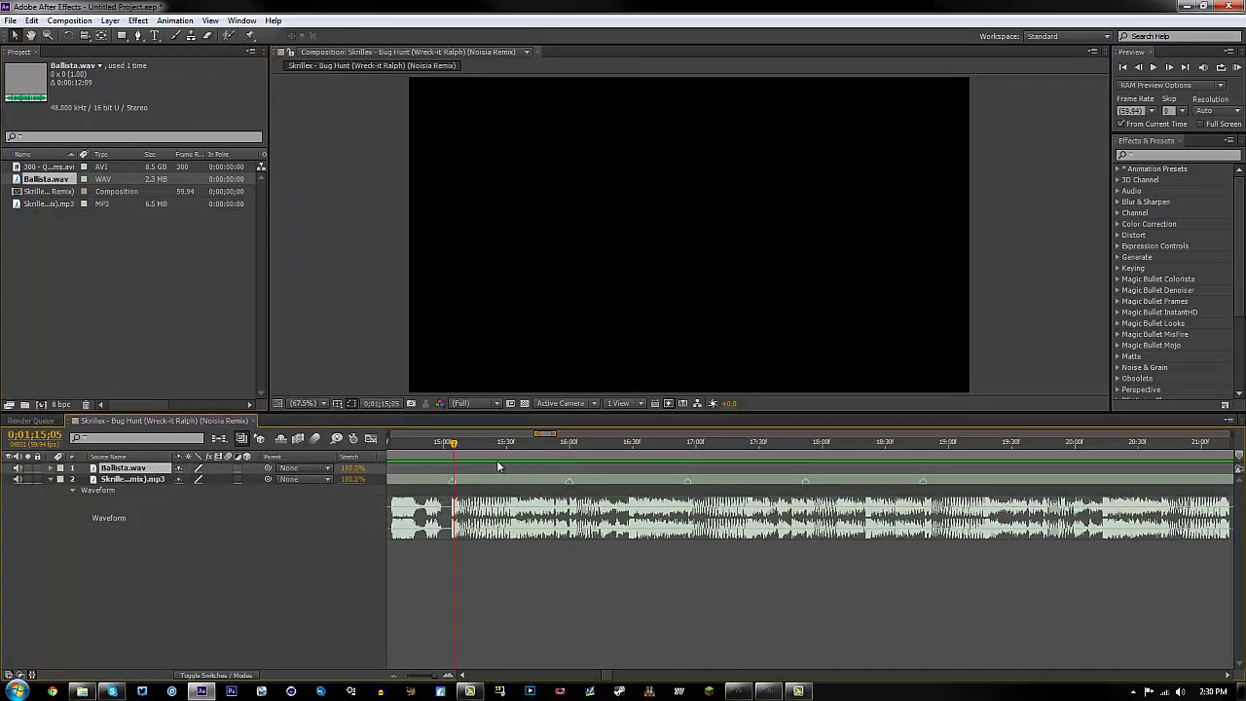
left_click(447, 444)
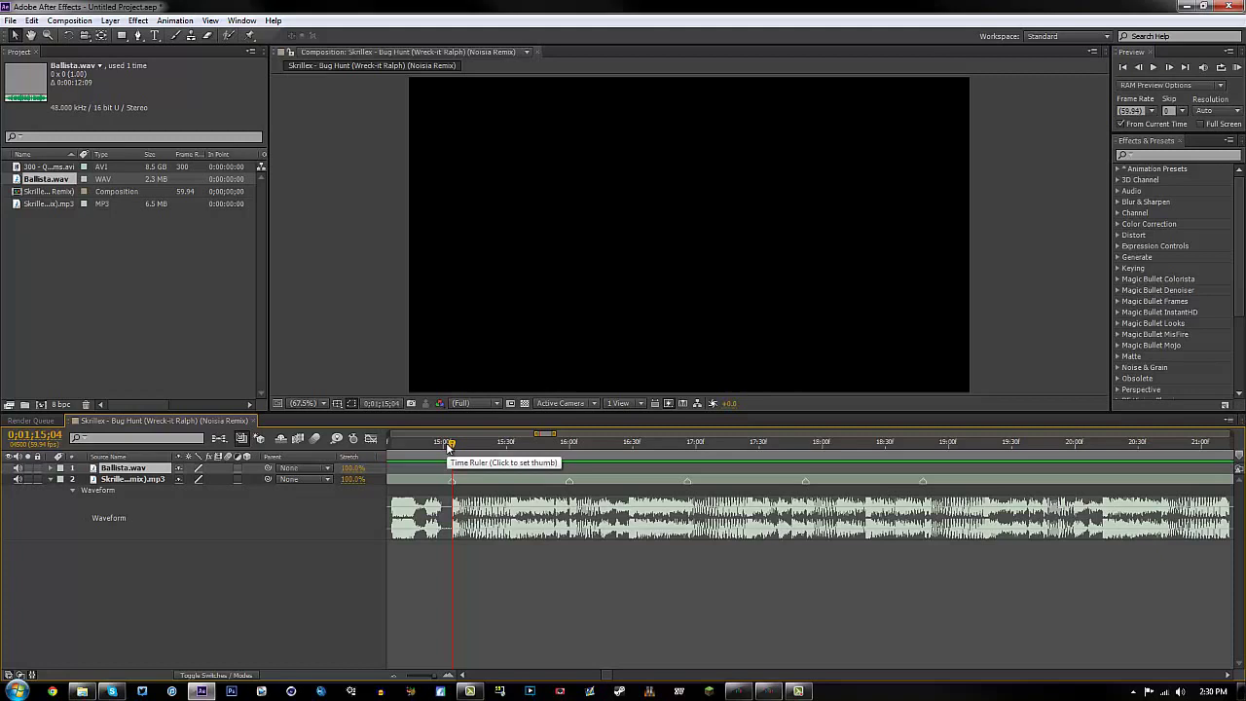
key("l")
key("l")
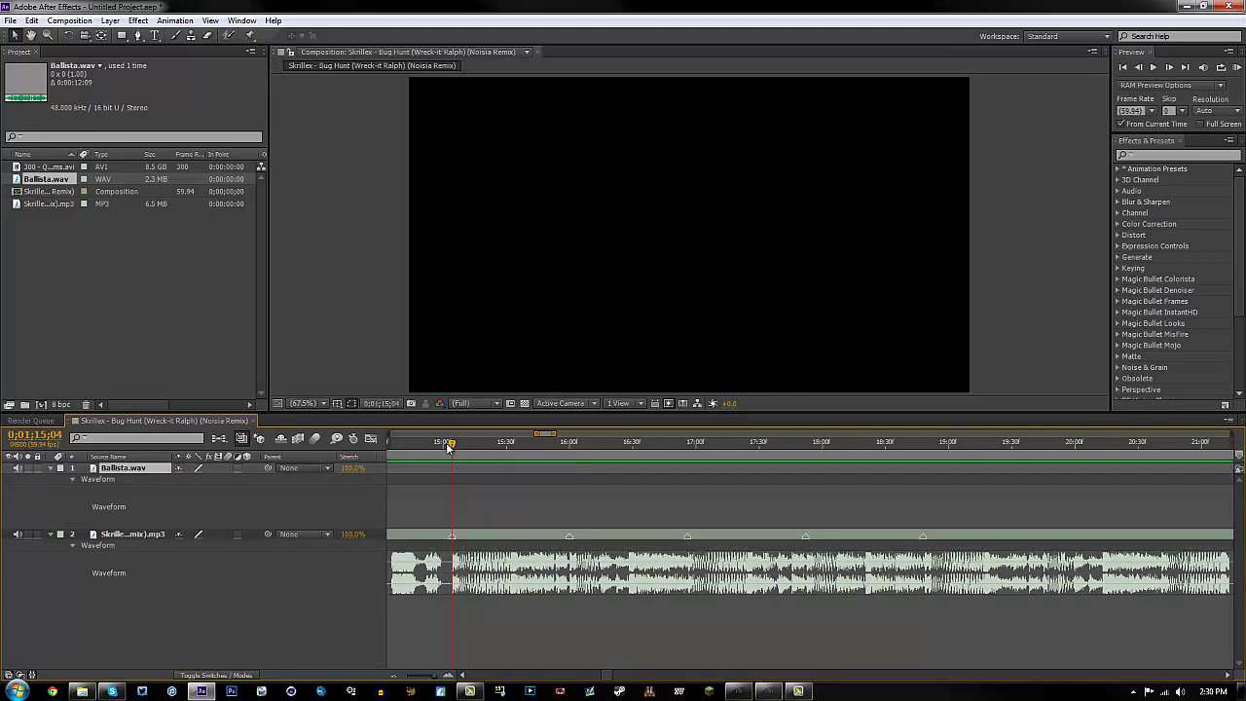
left_click_drag(506, 479, 464, 471)
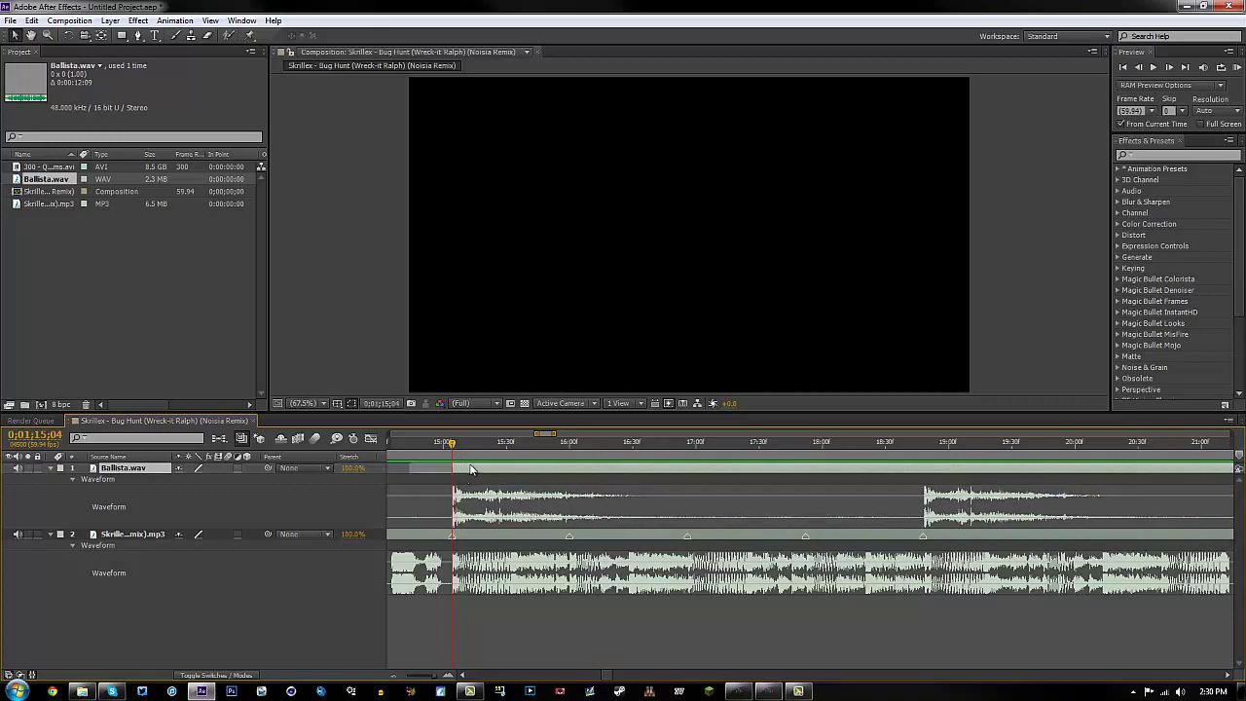
left_click_drag(486, 448, 504, 449)
key("alt+bracketright")
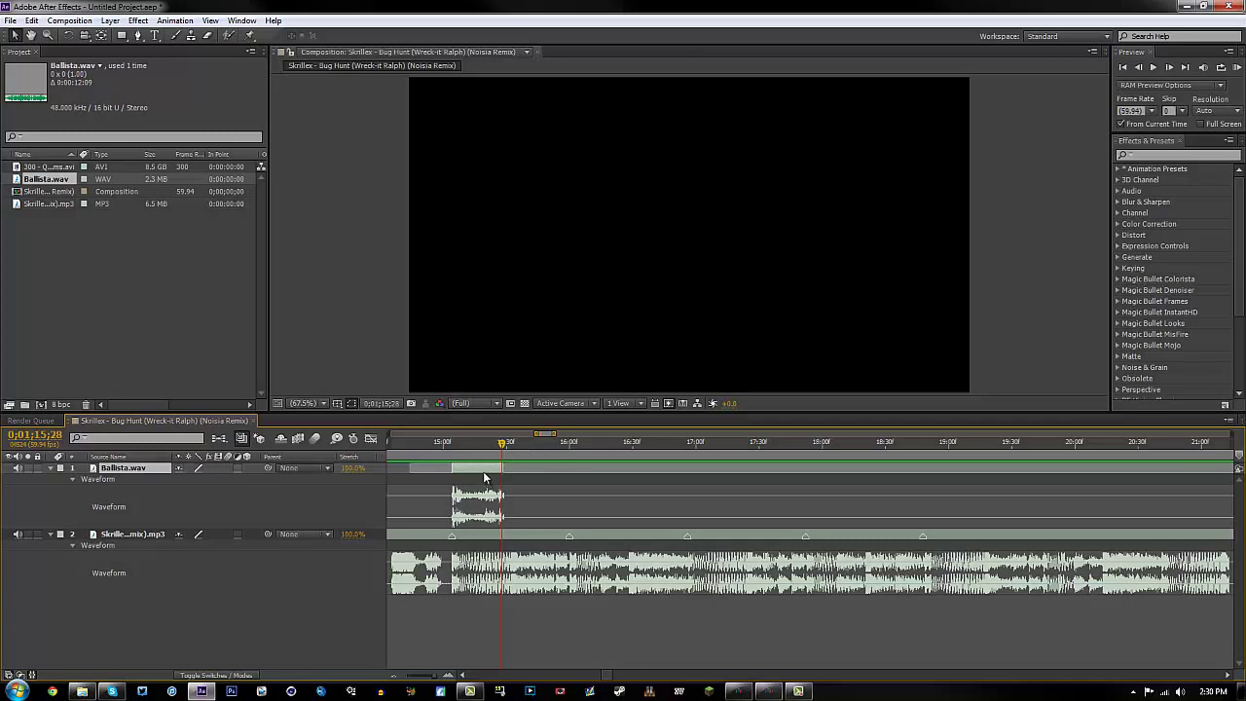
Step: Duplicate the gunshot layer onto later beats and hide the fourth copy's waveform
key("ctrl+d")
left_click_drag(483, 473, 839, 471)
key("ctrl+d")
key("ctrl+d")
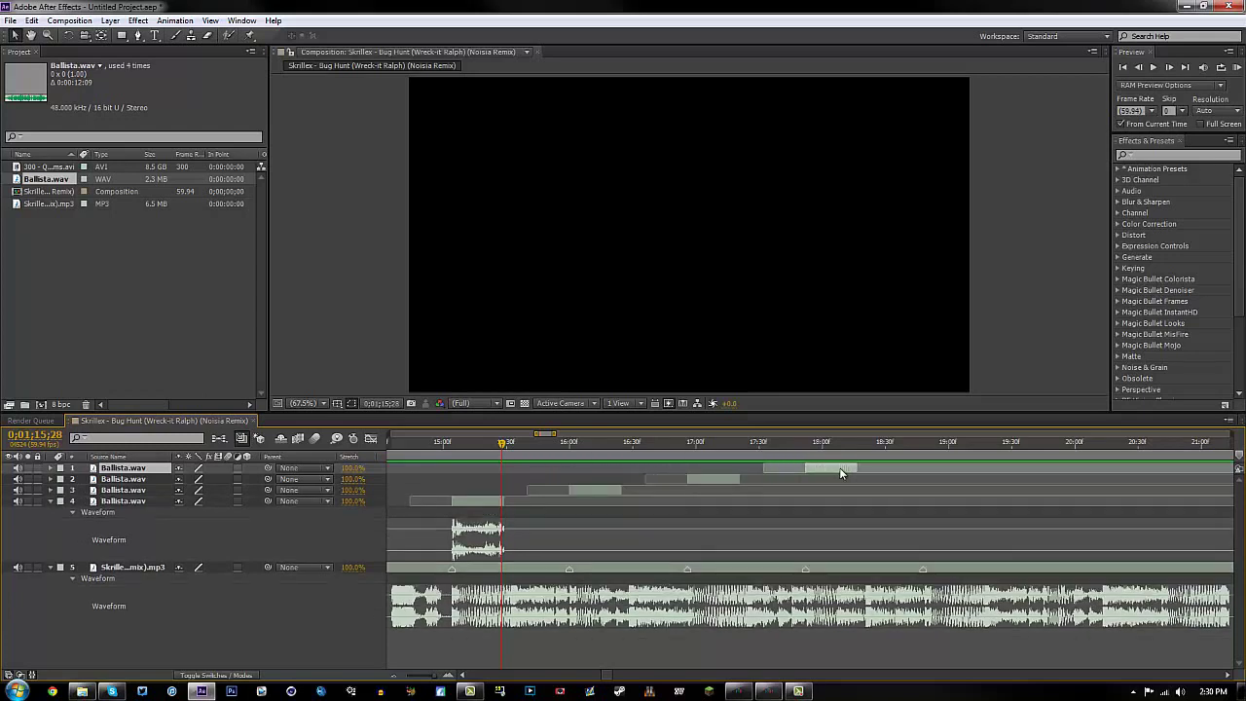
left_click(460, 500)
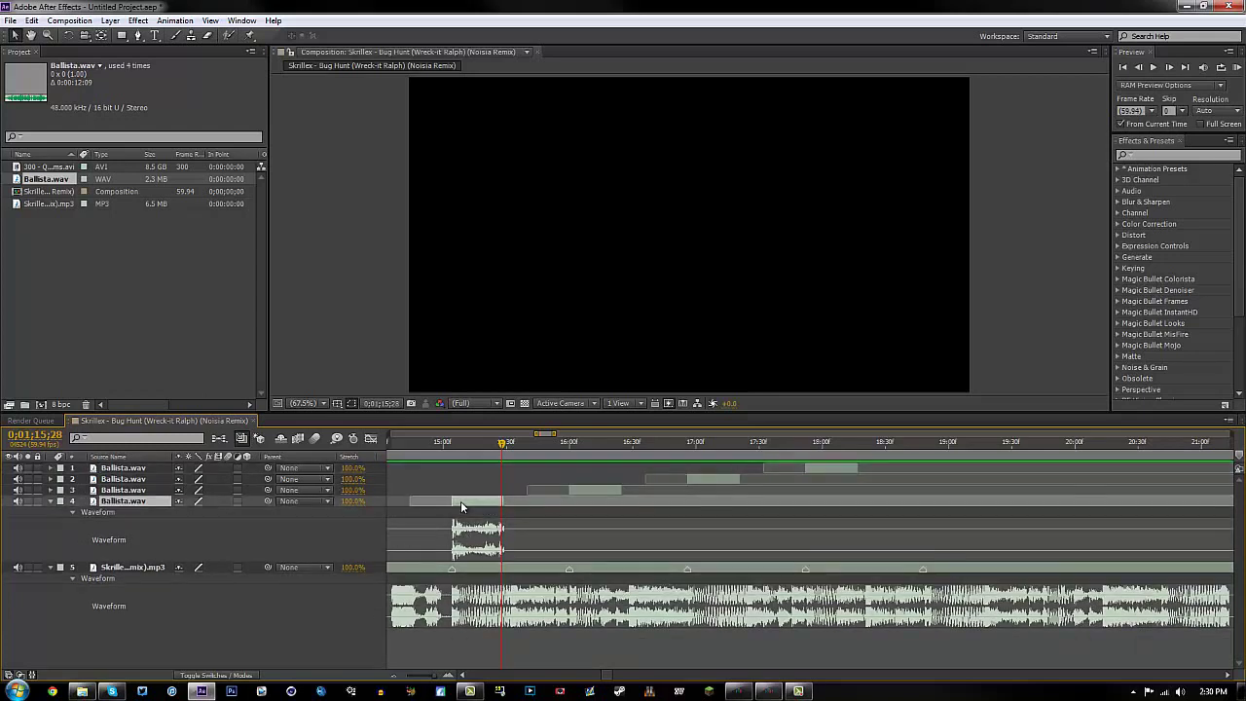
key("l")
key("l")
left_click(523, 505)
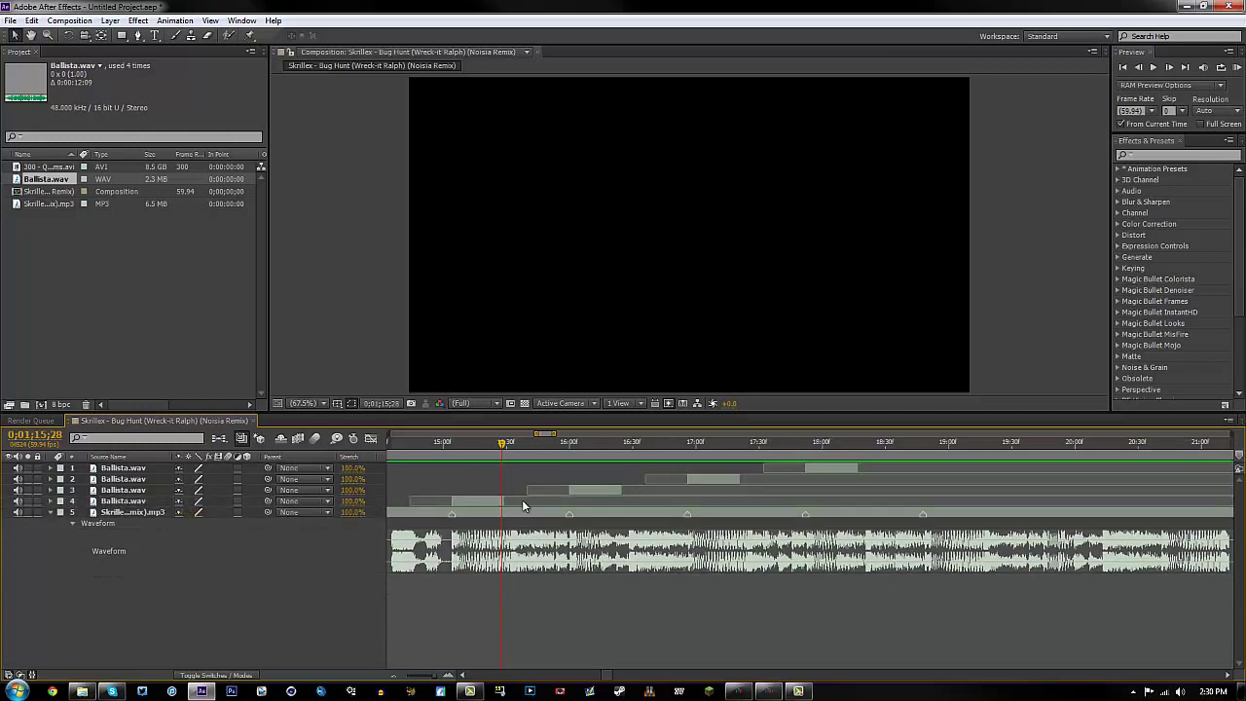
Step: Preview the song from 0;01;14;16, then set the time to 0;01;13;46
mouse_move(502, 448)
left_mouse_down()
mouse_move(375, 450)
mouse_move(497, 455)
mouse_move(479, 450)
left_mouse_up()
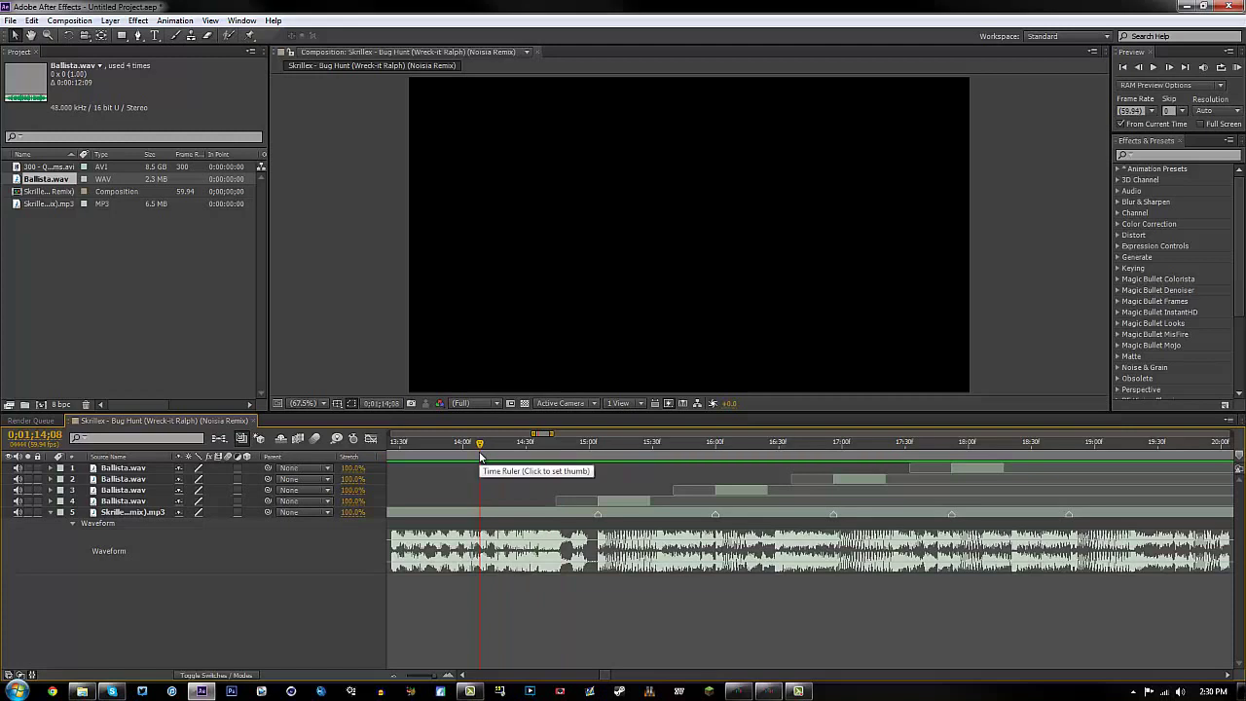
key("KP_Decimal")
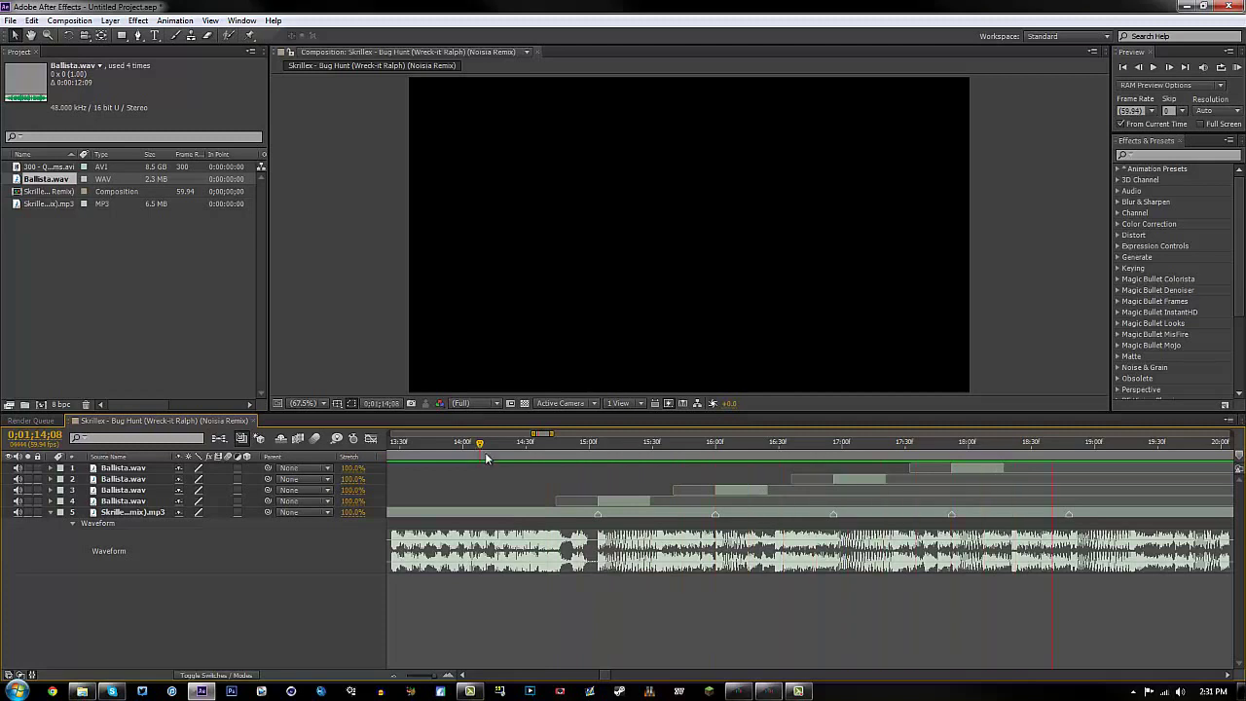
left_click_drag(950, 448, 434, 429)
left_click(43, 285)
Step: Select all four Ballista.wav layers
left_click(119, 491)
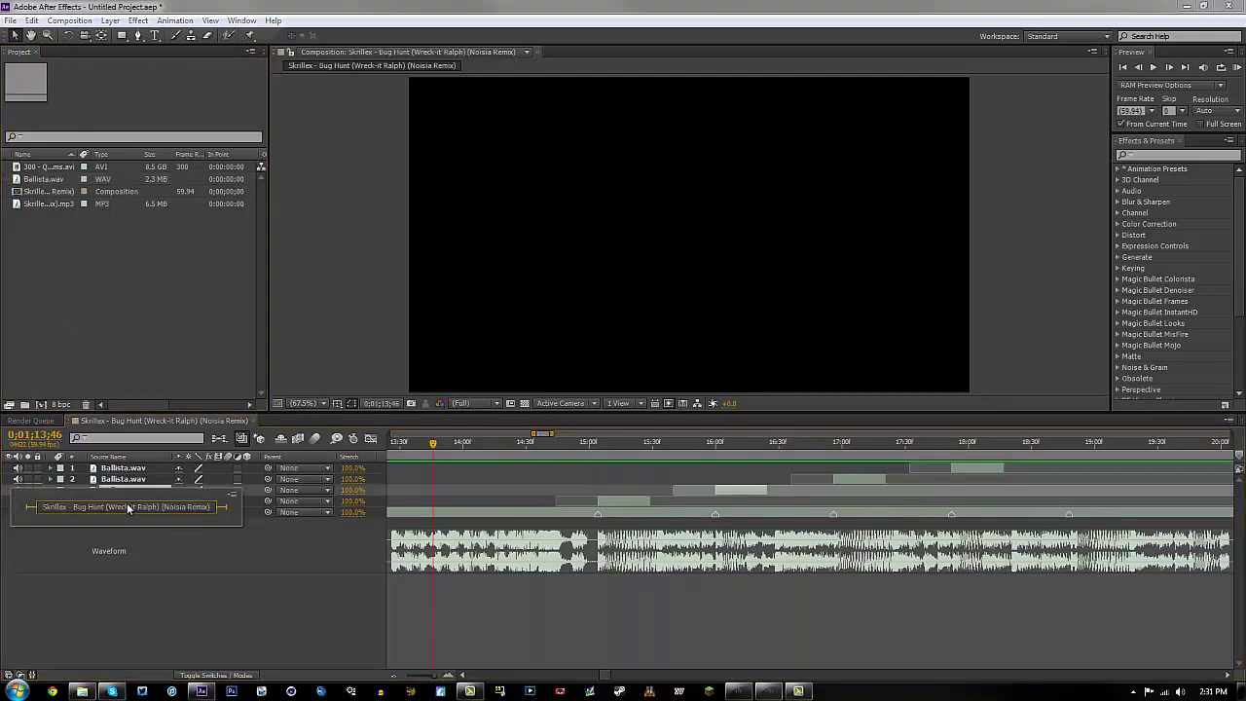
left_click(126, 500)
left_click(129, 468, "shift")
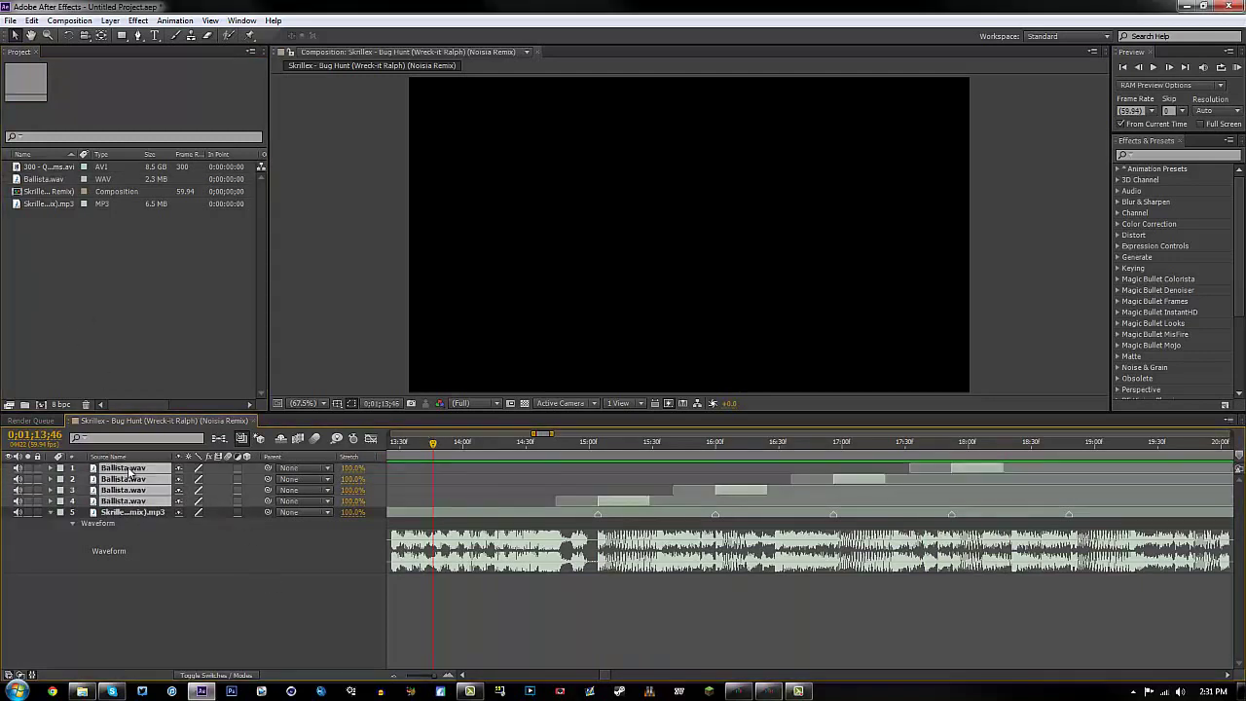
Step: Set Audio Levels on the four Ballista.wav layers to +2 dB
key("l")
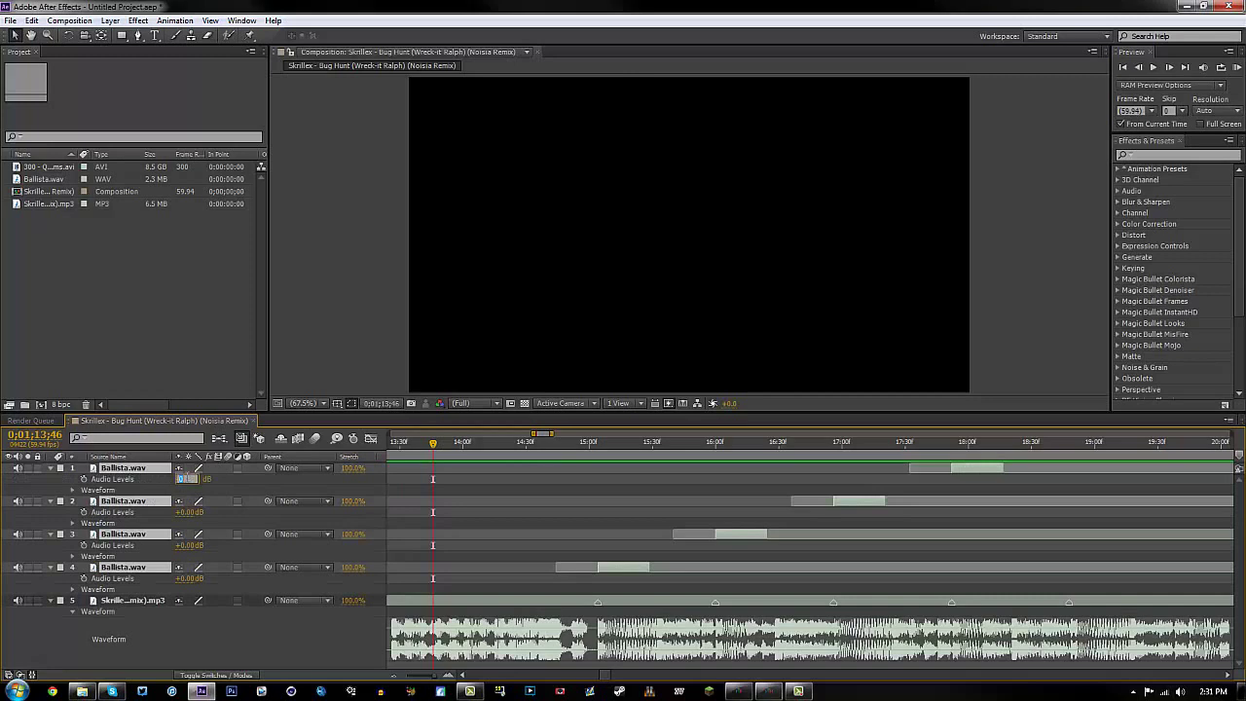
left_click(185, 479)
type("2")
key("Return")
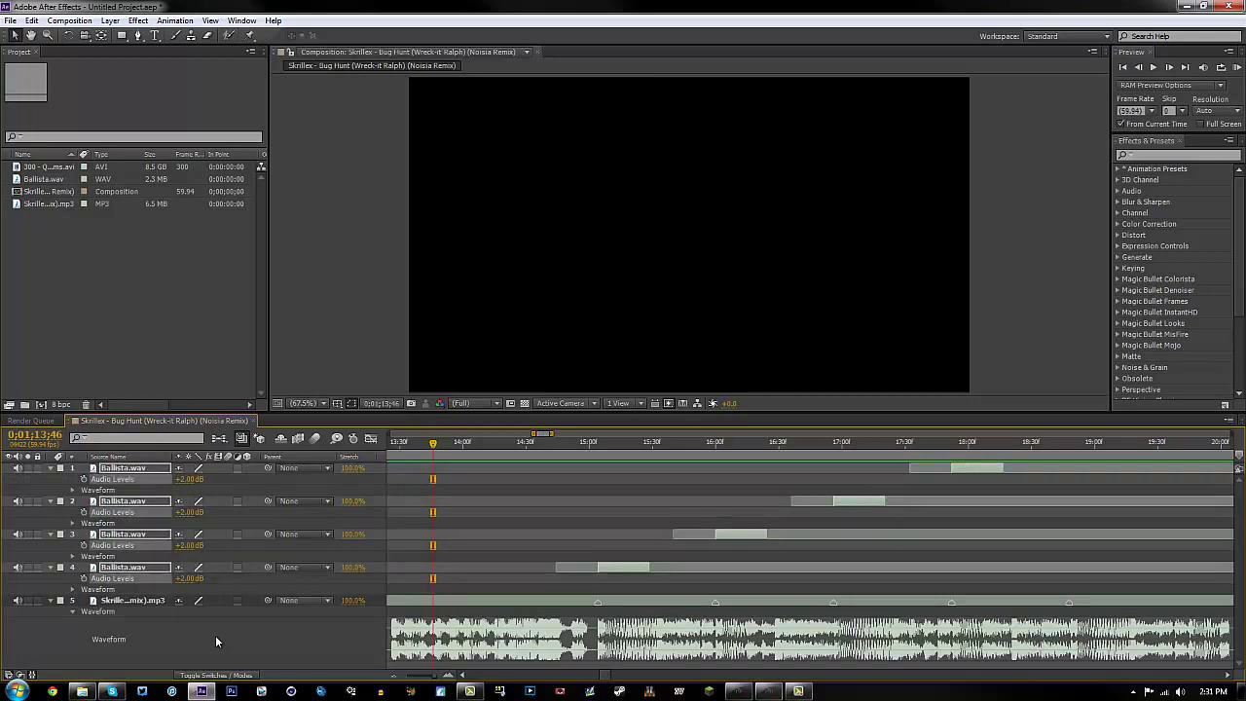
Step: Add 300 - Qfeed Slums.avi as the top layer with time remapping enabled
key("ctrl+grave")
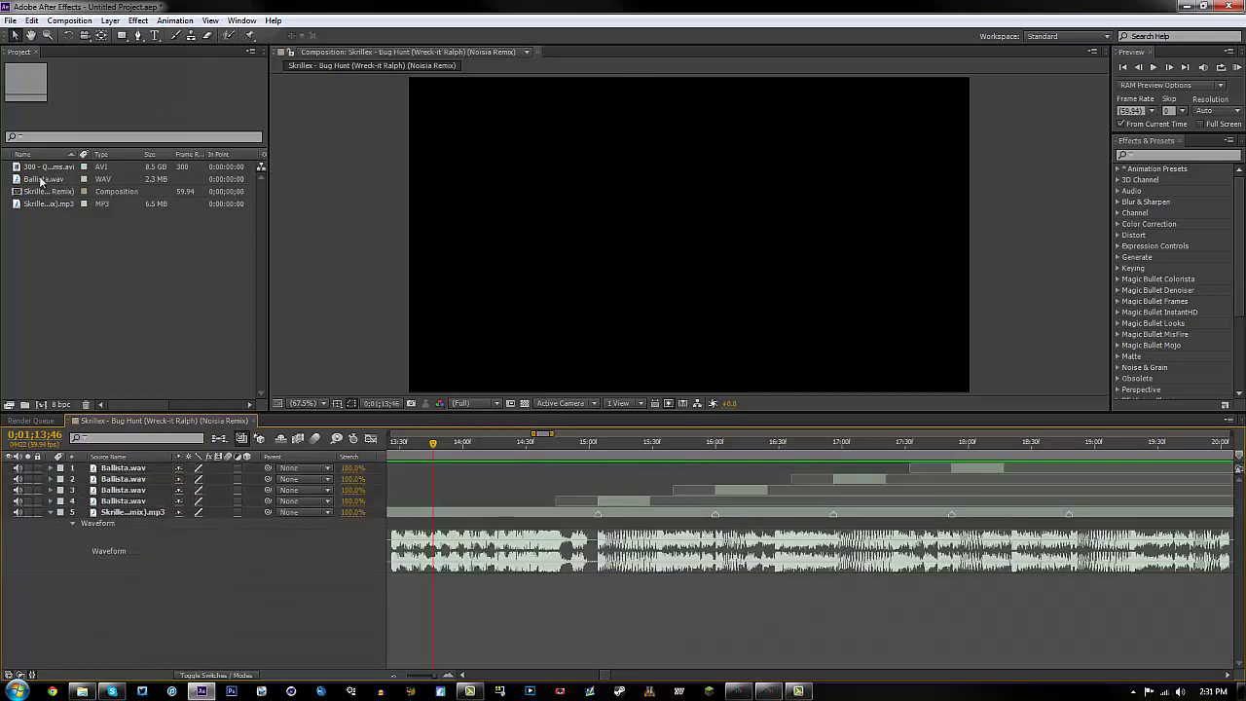
mouse_move(41, 167)
left_mouse_down()
mouse_move(457, 439)
mouse_move(418, 468)
left_mouse_up()
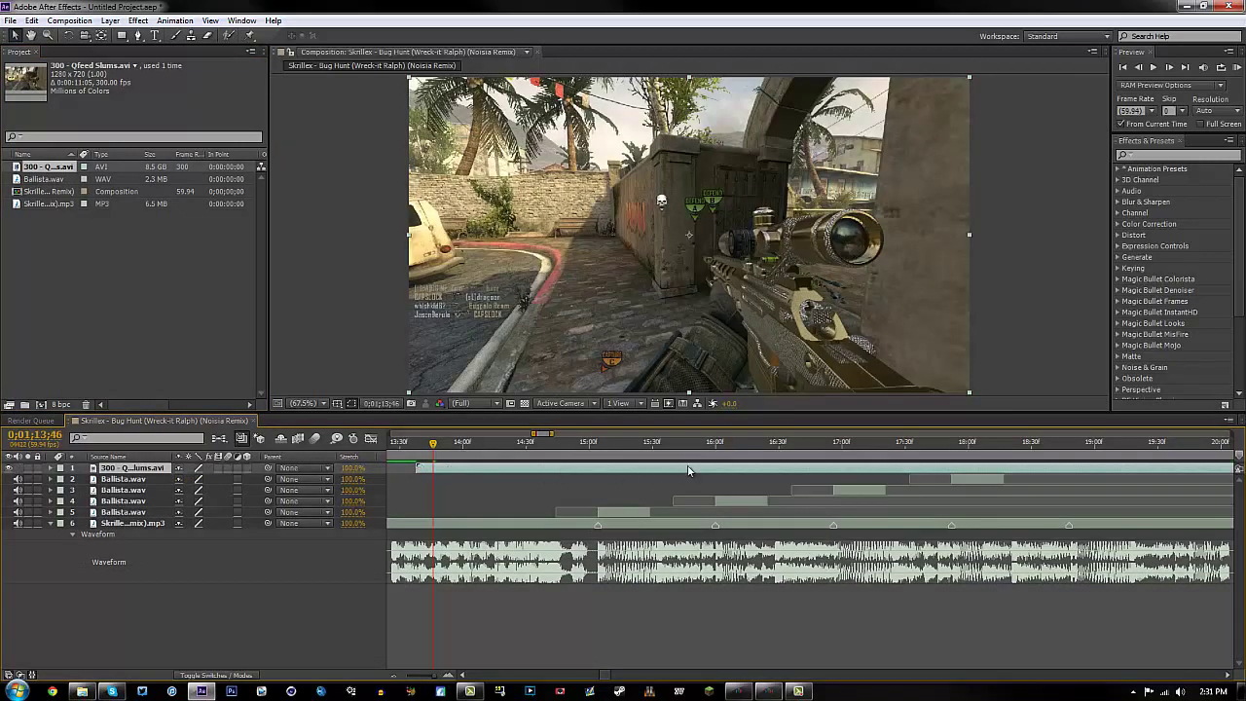
key("ctrl+alt+t")
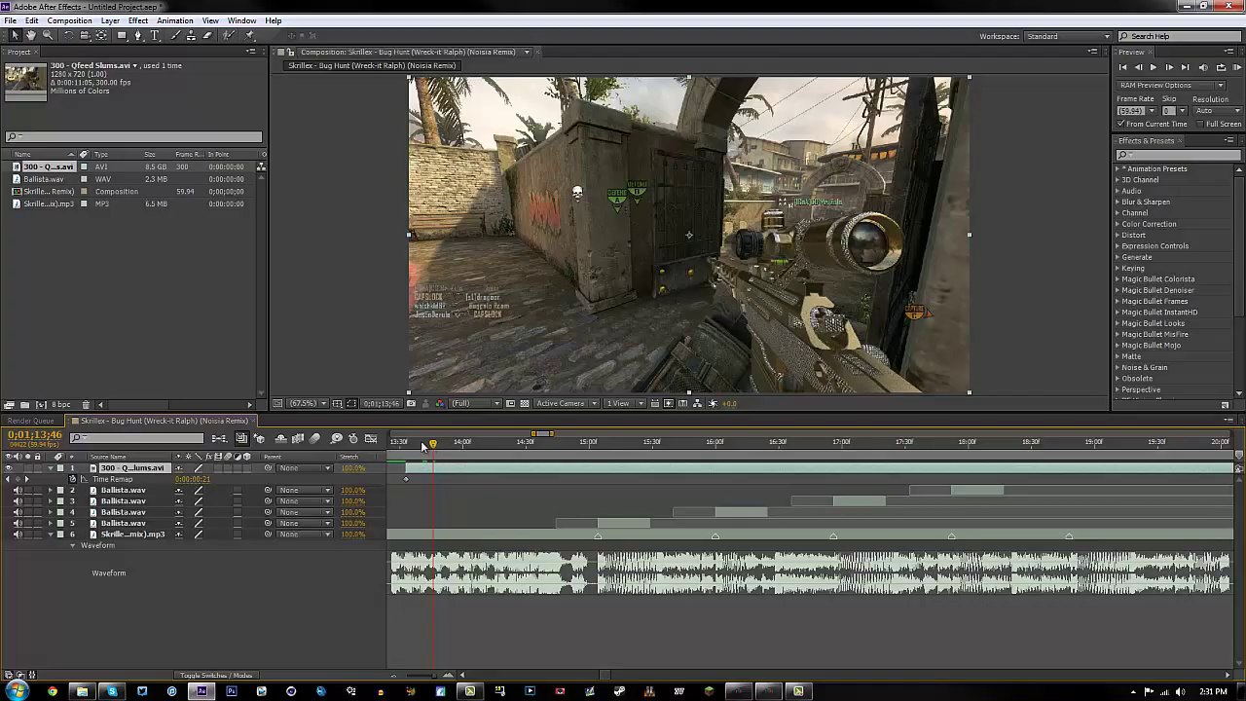
Step: Import 5 man os DSR from Community Edits > Rated R - Episode 6 > Clips
double_click(141, 261)
left_click(267, 31)
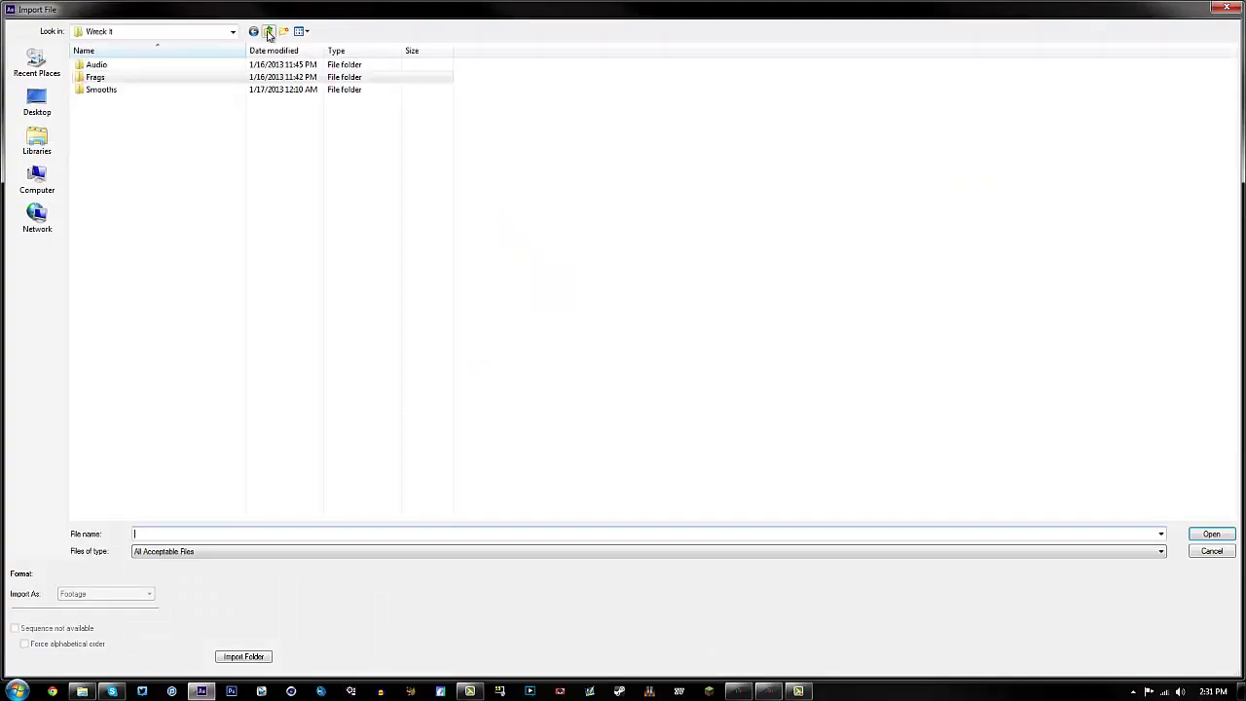
left_click(268, 31)
left_click(268, 32)
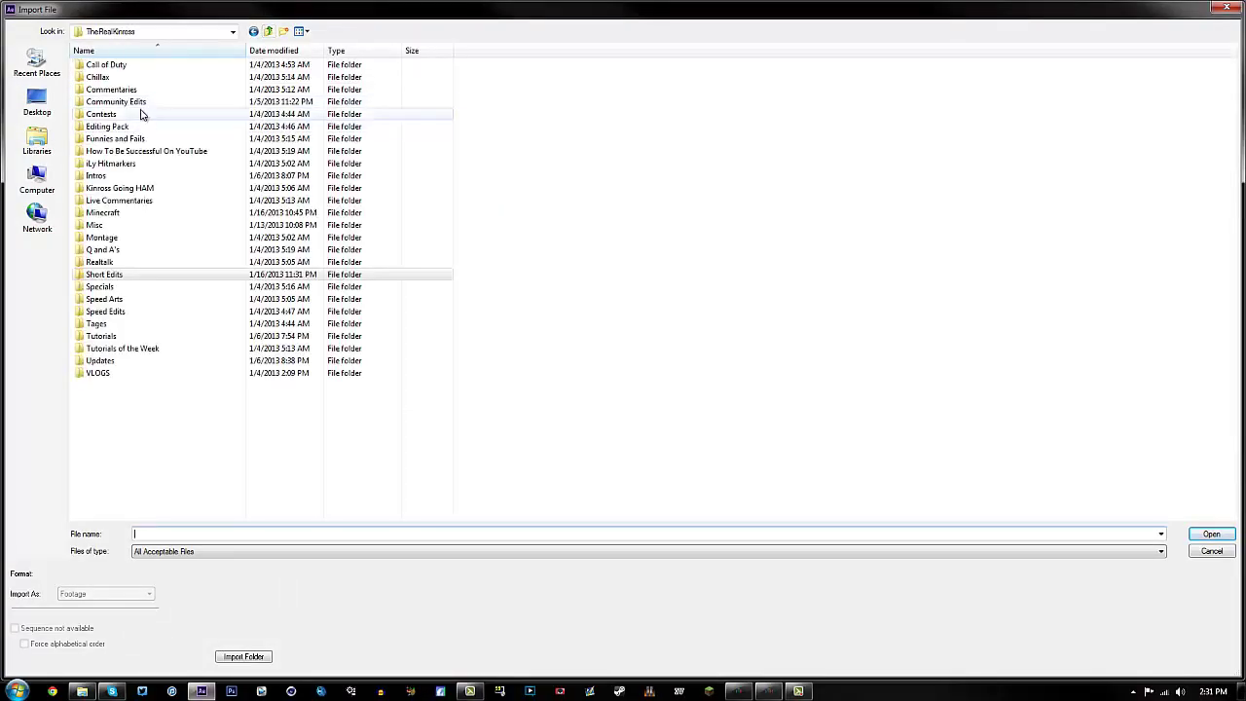
double_click(142, 114)
left_click(253, 31)
double_click(127, 102)
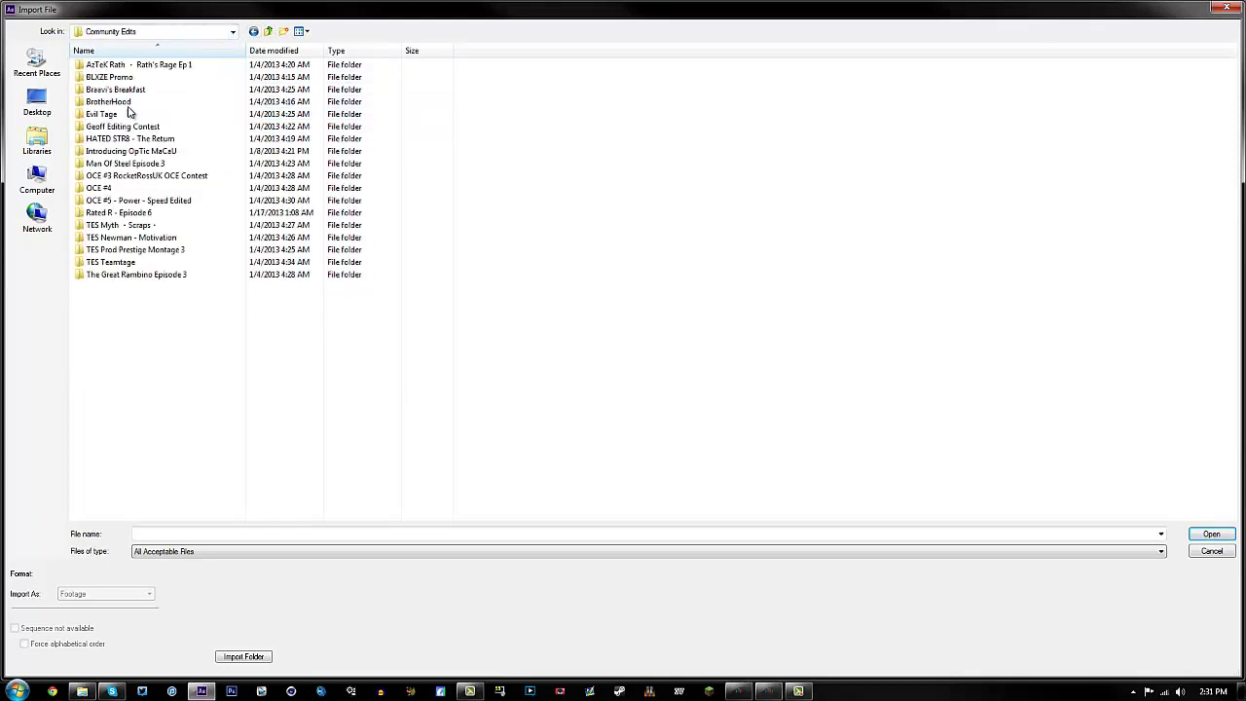
left_click(129, 215)
double_click(130, 215)
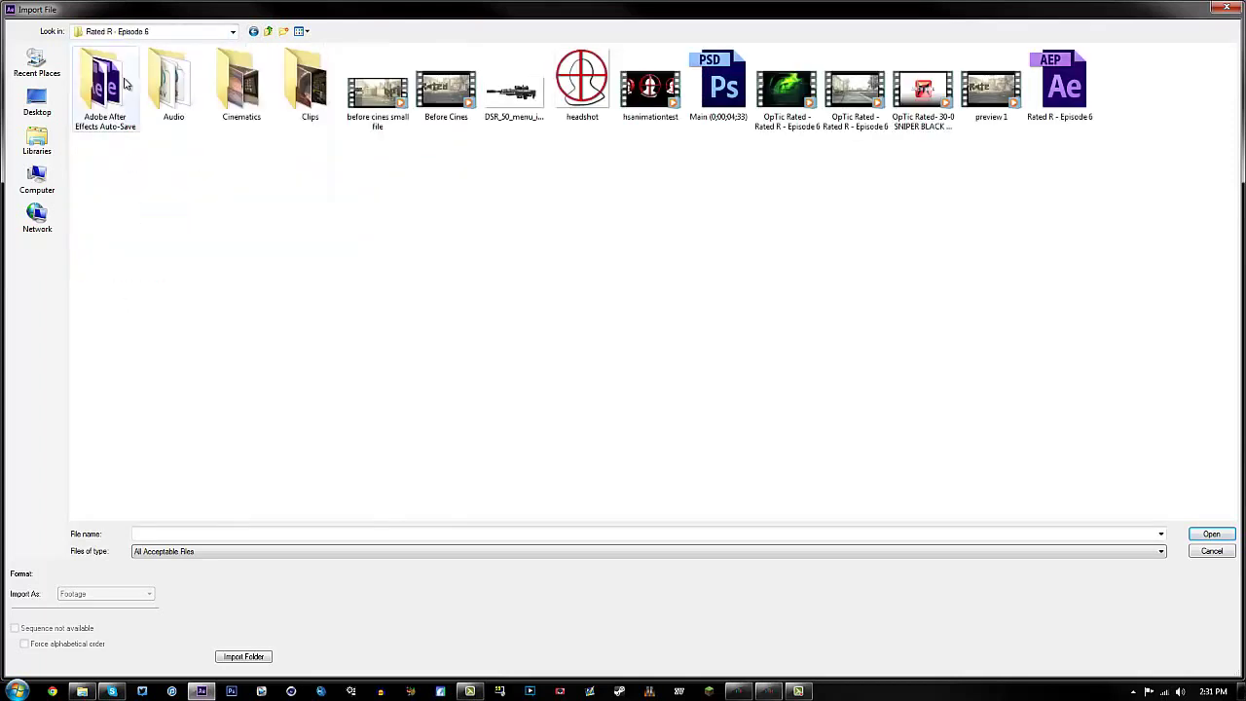
double_click(248, 86)
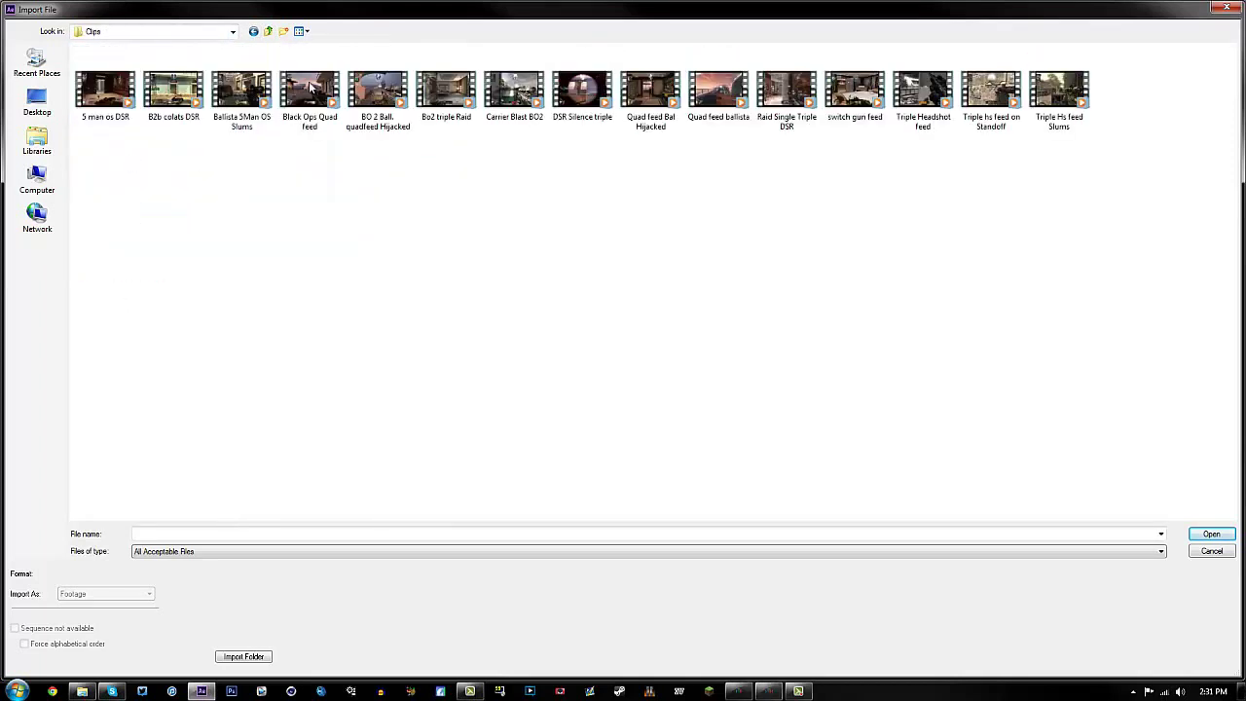
double_click(105, 93)
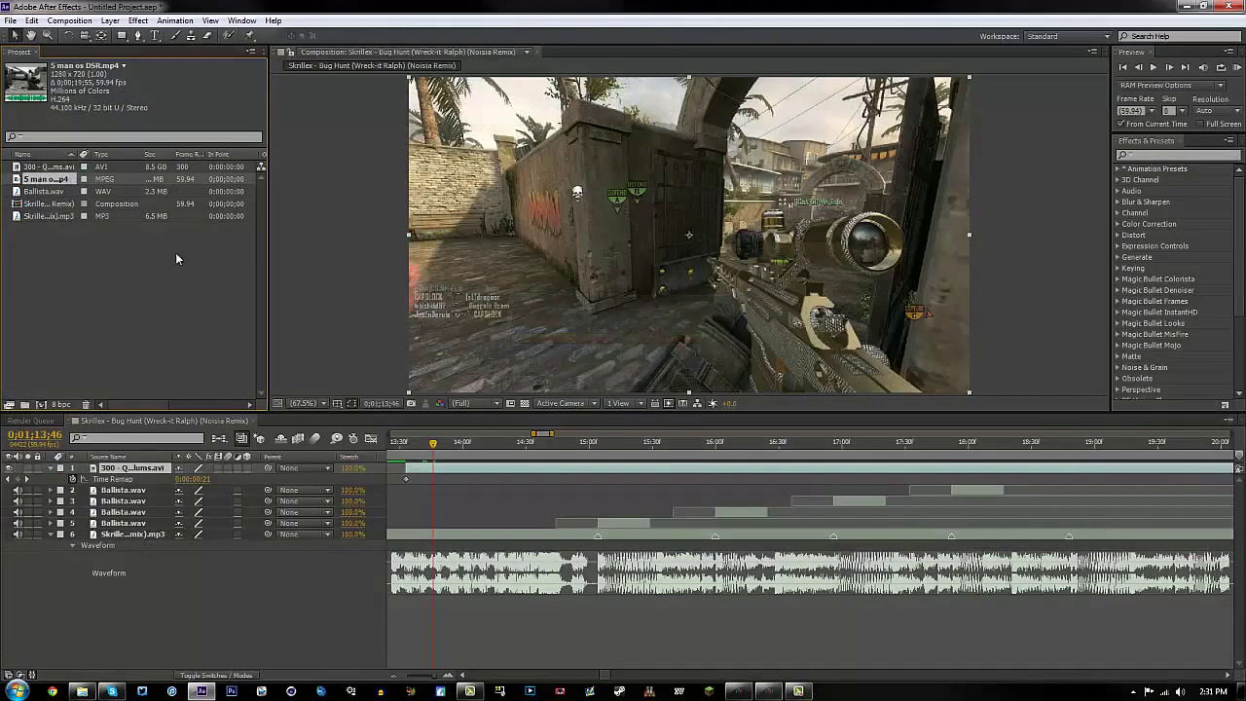
Step: Replace the 300 layer with 5 man os DSR.mp4, starting at the current time and slid earlier
left_click(110, 469)
key("Delete")
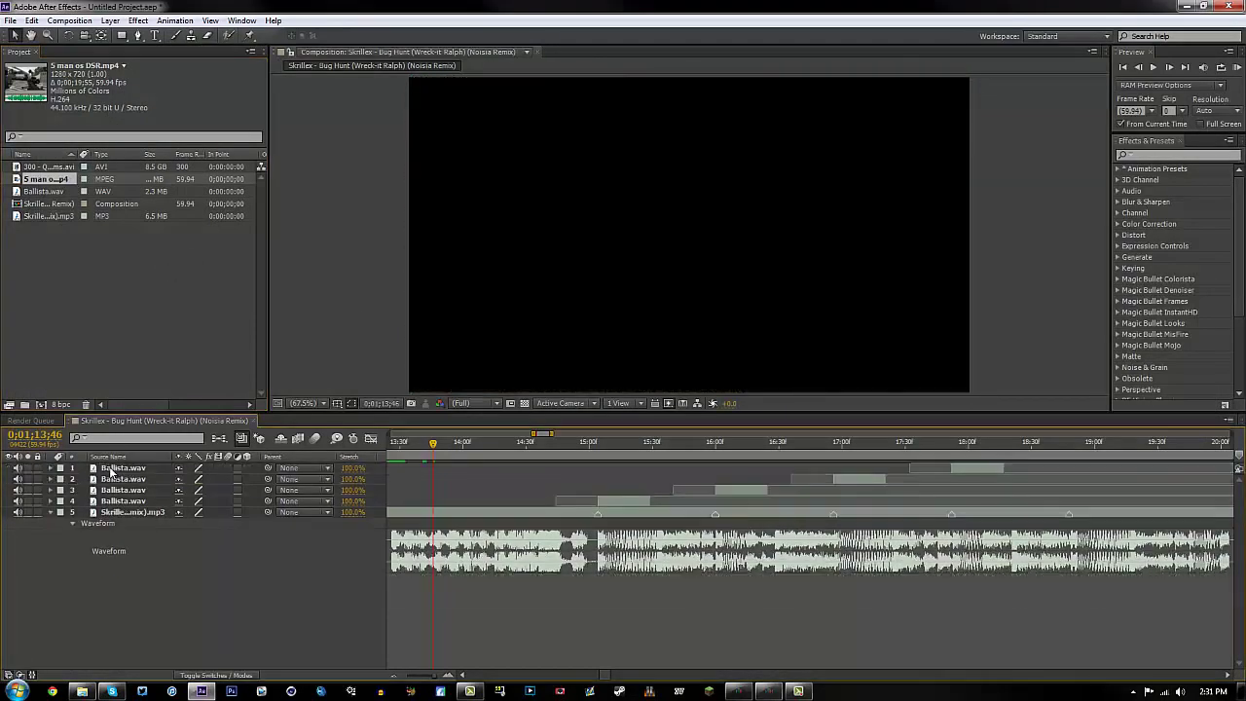
left_click_drag(47, 179, 136, 466)
key("bracketleft")
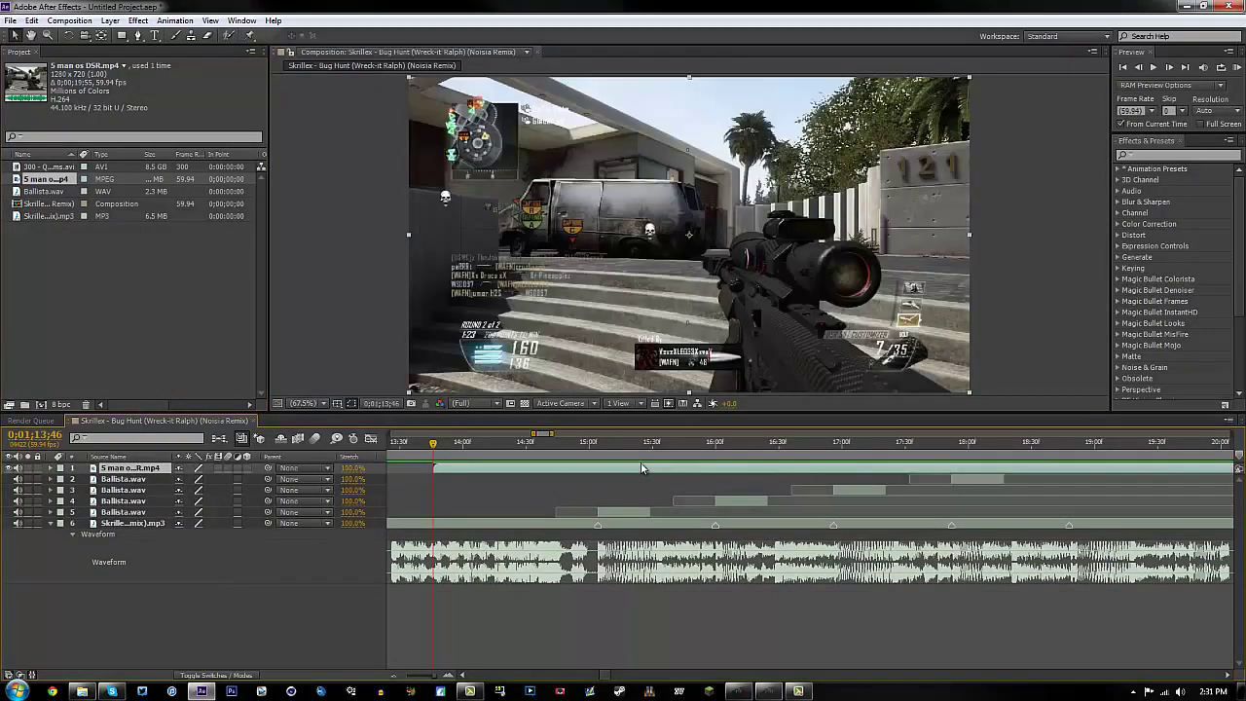
left_click_drag(928, 468, 745, 467)
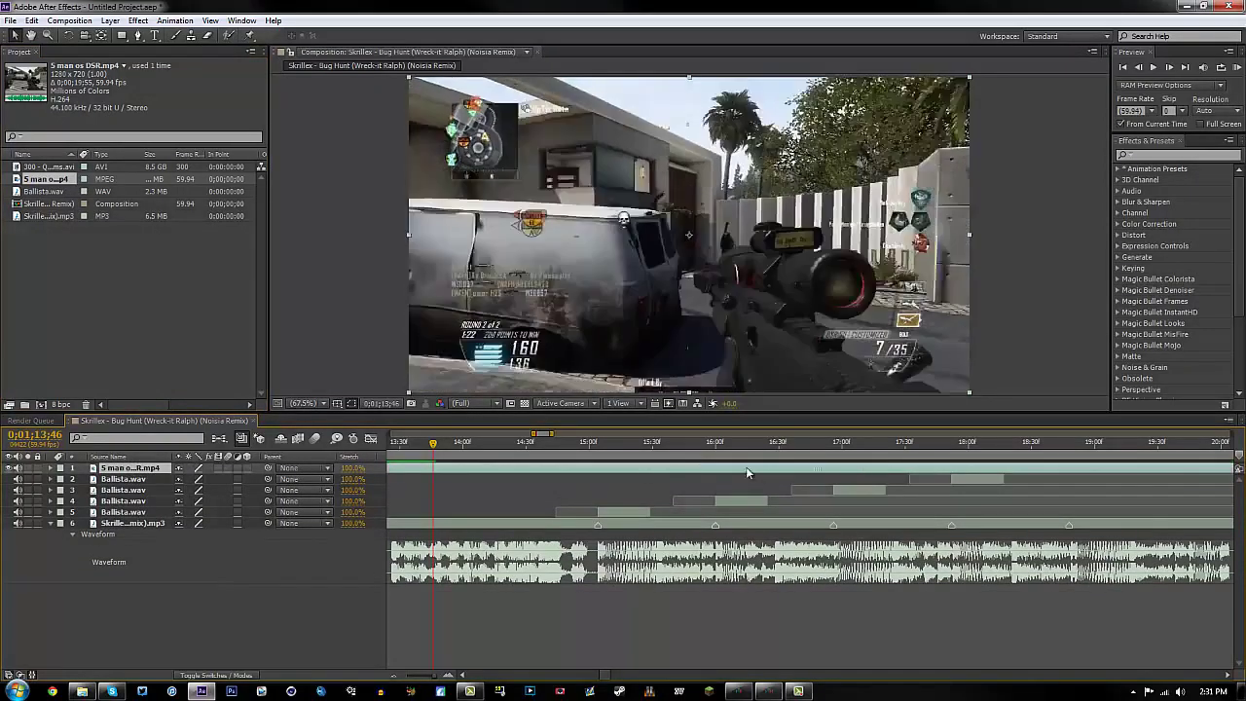
left_click_drag(921, 472, 867, 465)
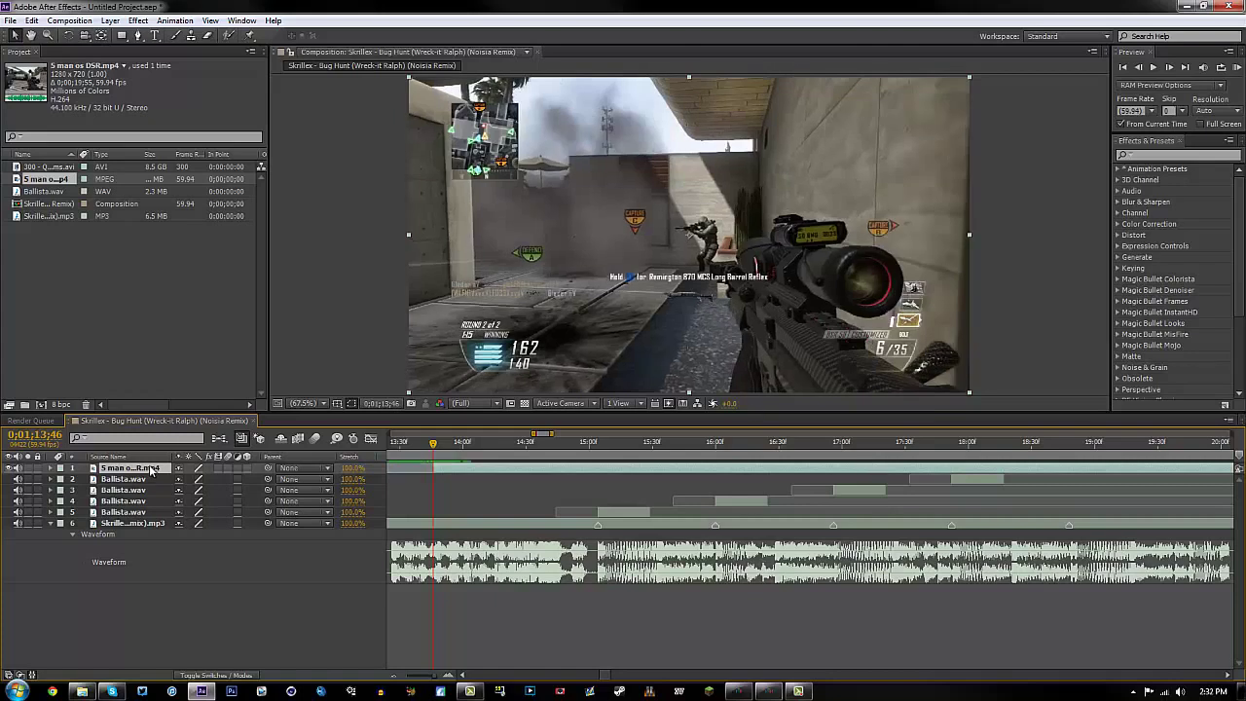
Step: Enable Time Remap on 5 man os DSR.mp4, keyframe the gunshot at 0;01;14;19, and scrub for later ones
key("l")
key("l")
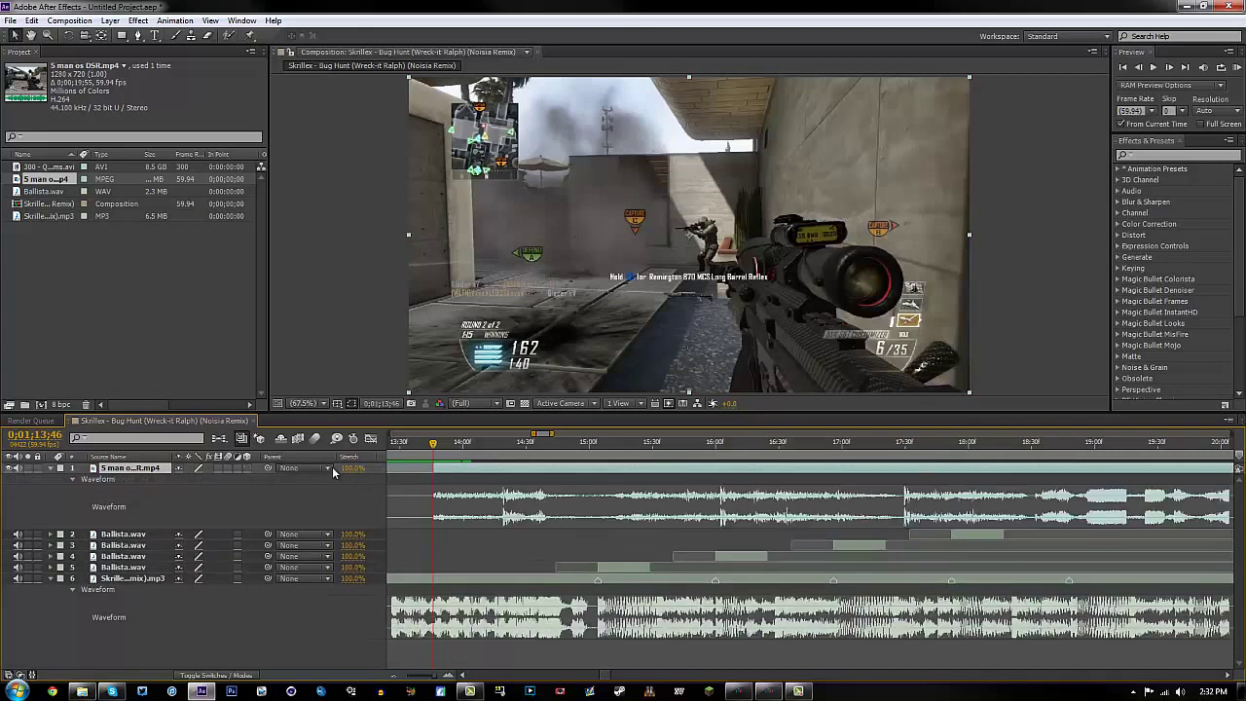
left_click_drag(433, 443, 502, 445)
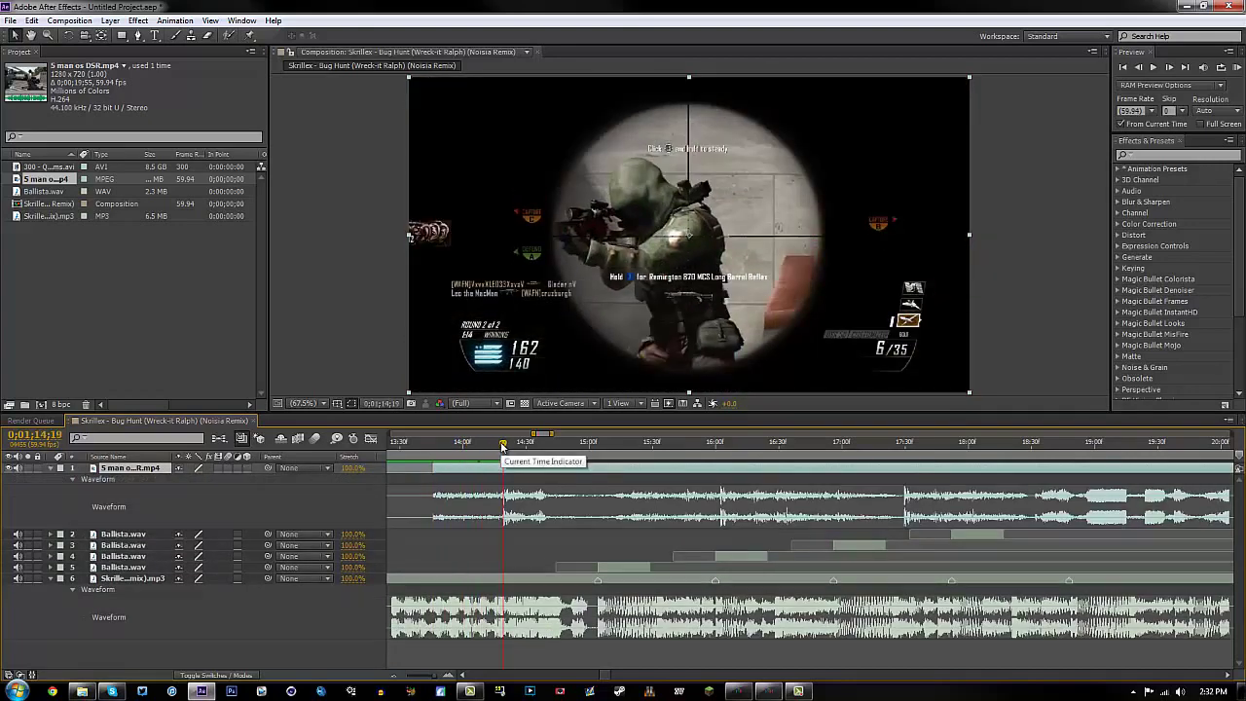
right_click(132, 468)
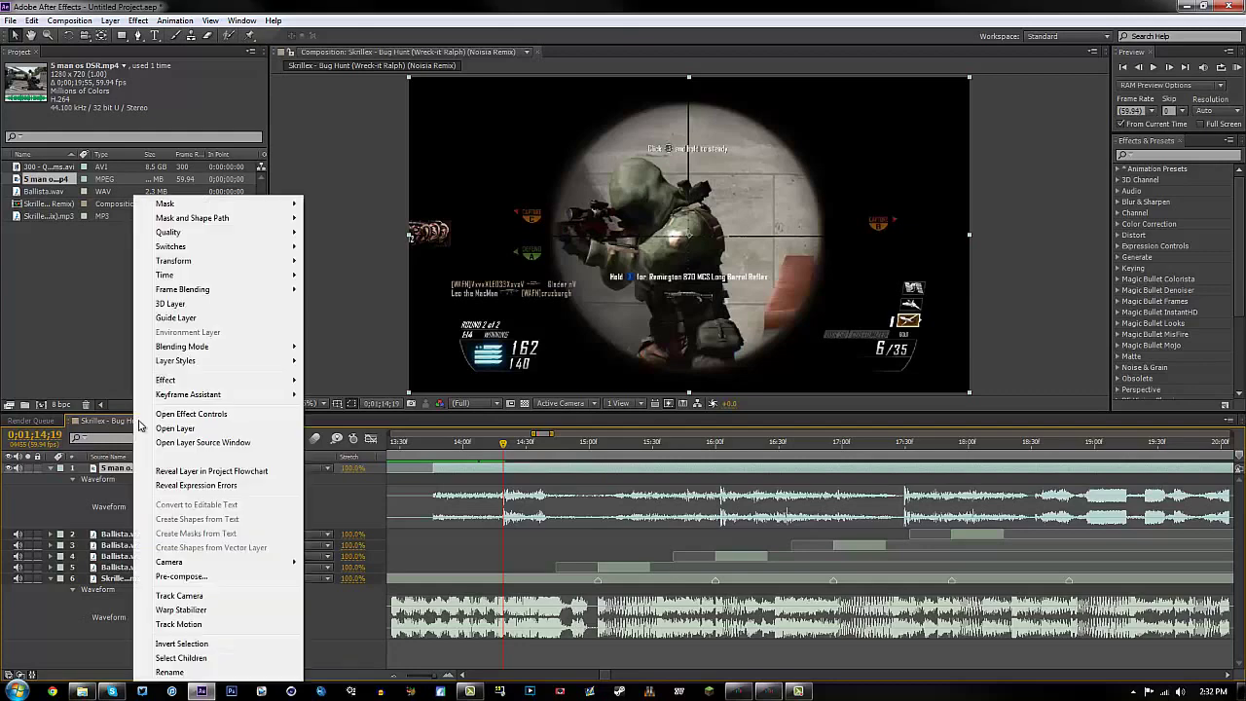
mouse_move(224, 274)
left_click(331, 276)
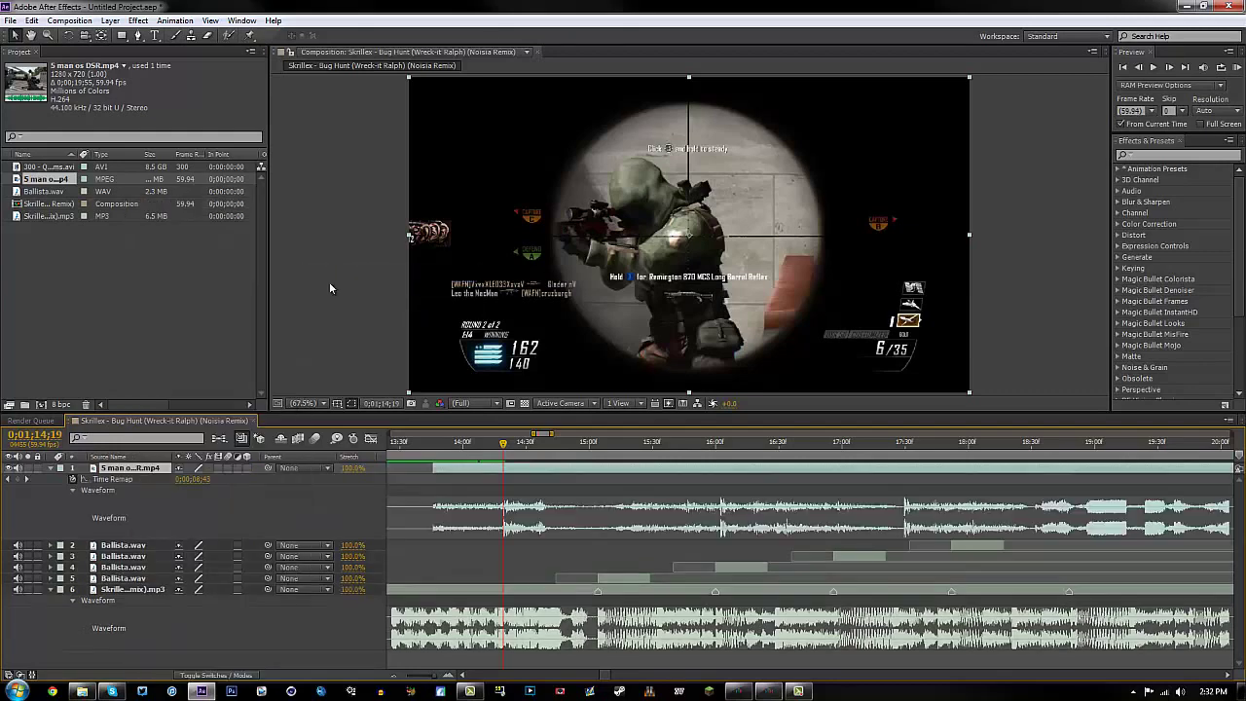
left_click(16, 479)
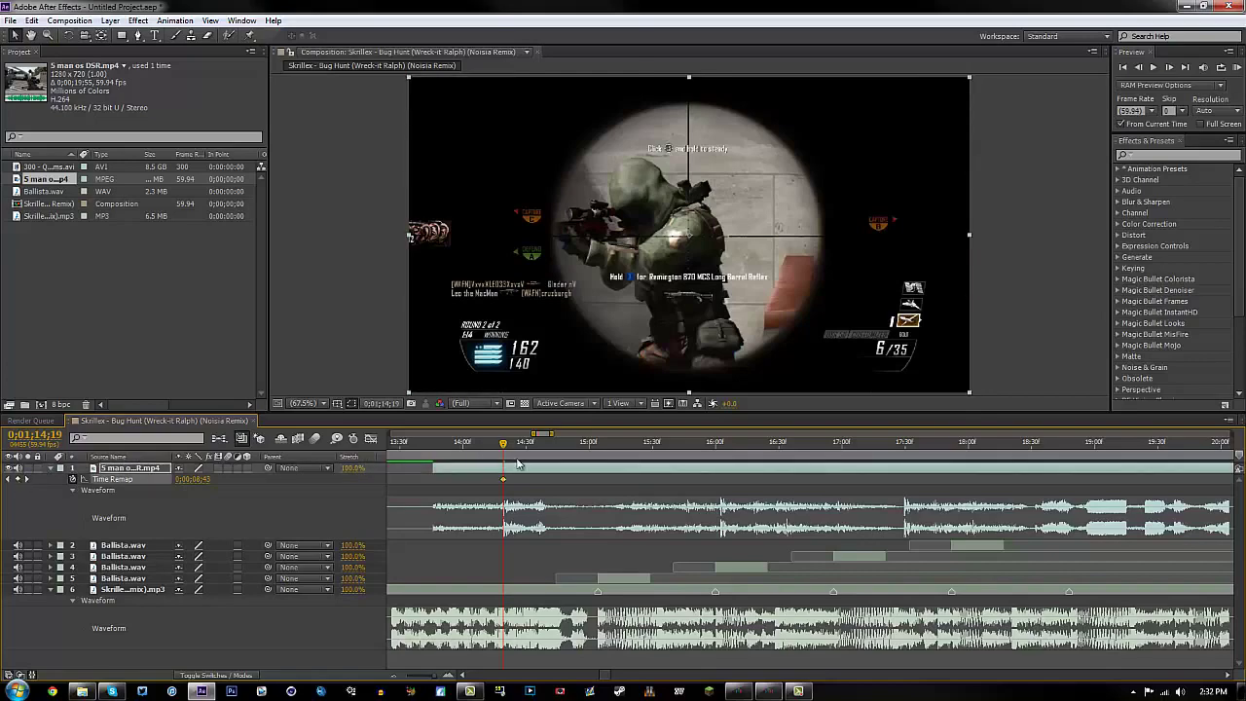
left_click_drag(504, 447, 903, 444)
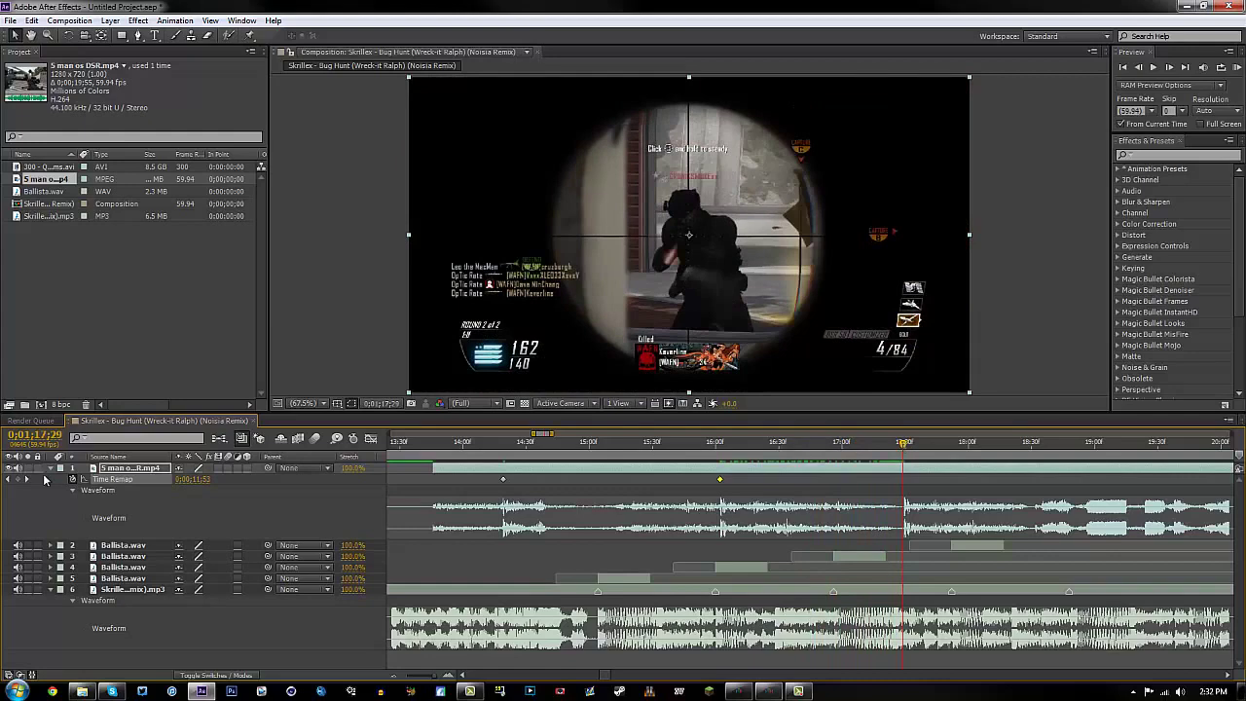
left_click_drag(904, 444, 434, 455)
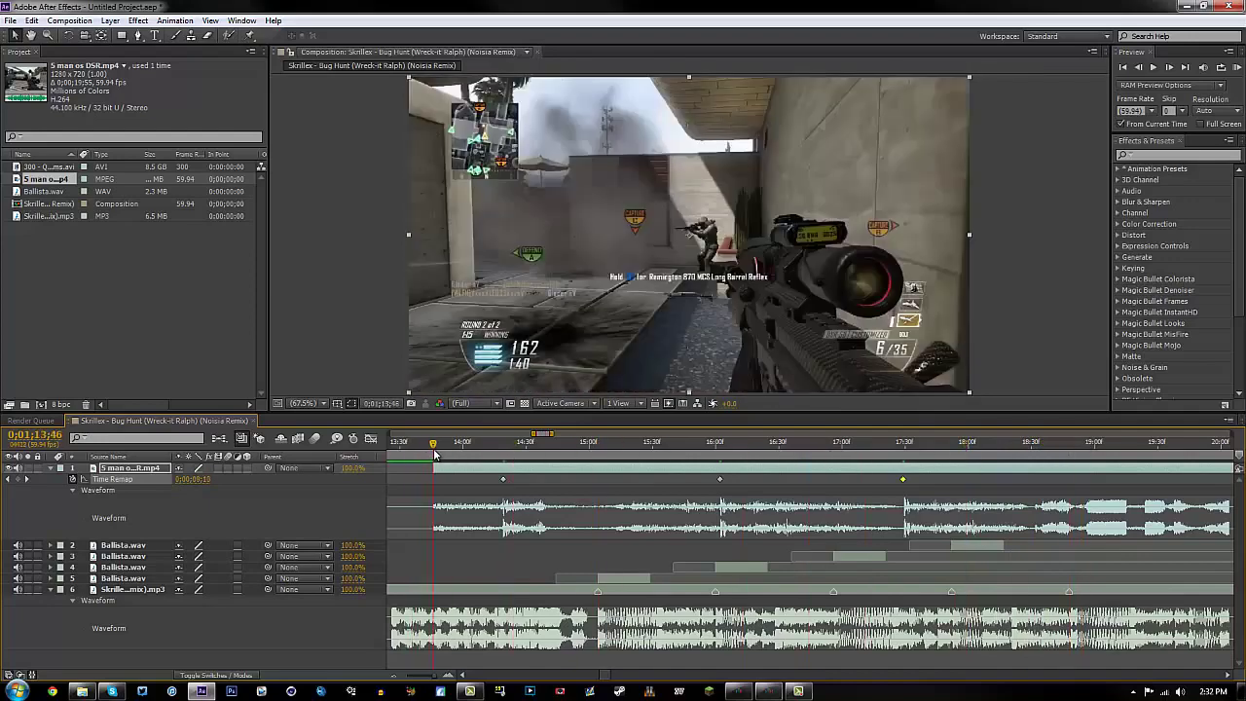
Step: Add a Time Remap keyframe at the clip's start and delete one Ballista.wav layer
left_click(19, 481)
left_click(110, 547)
key("Delete")
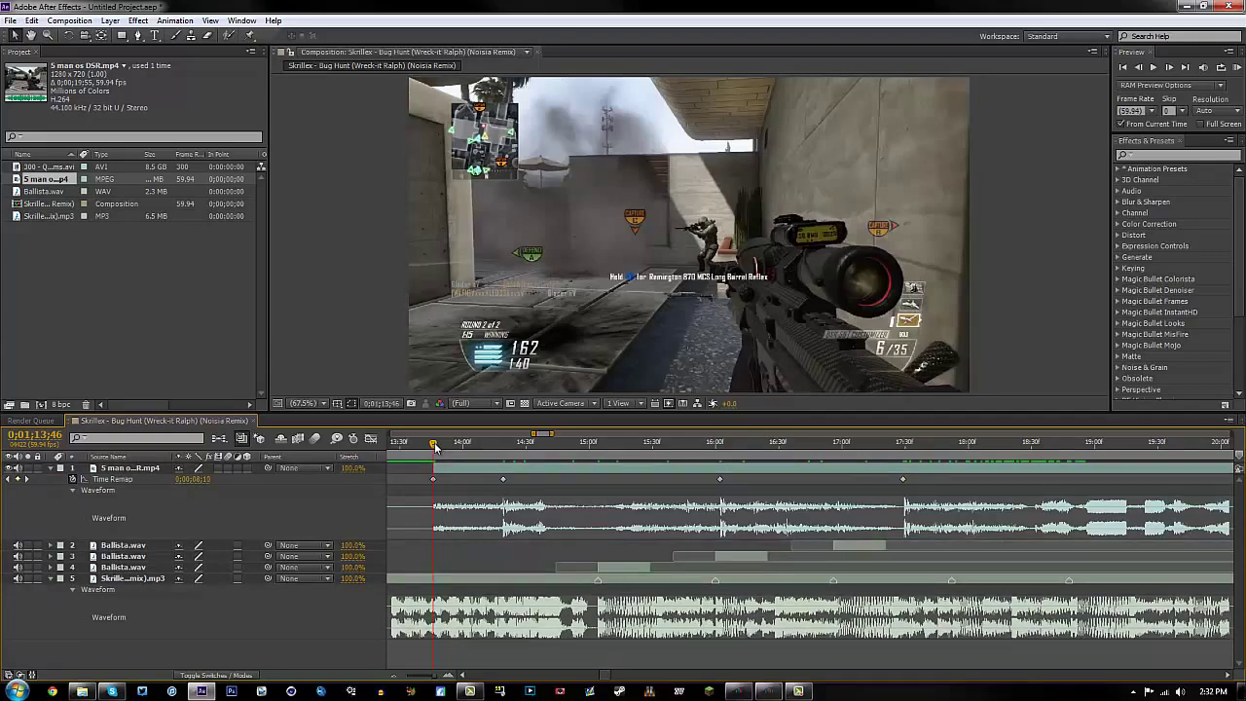
Step: Make the gameplay clip start at about 0;01;14;15, leaving only it selected
left_click_drag(435, 446, 654, 471)
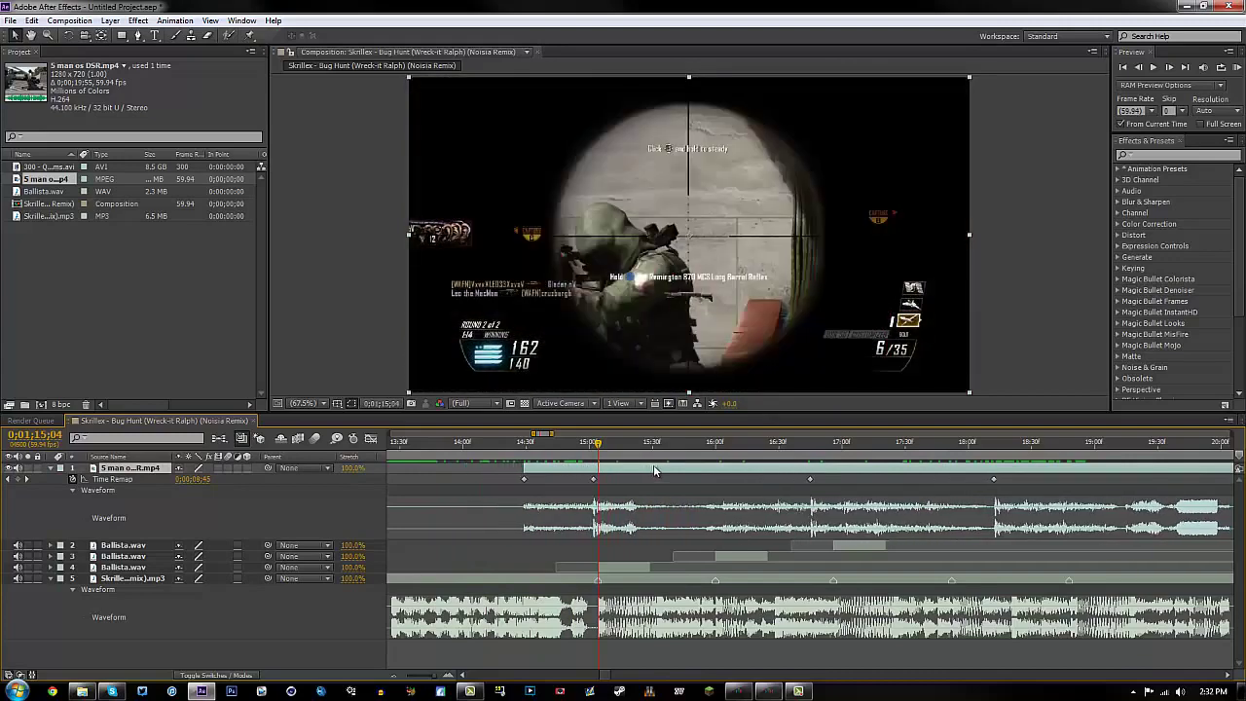
mouse_move(514, 446)
left_mouse_down()
mouse_move(481, 448)
mouse_move(511, 458)
left_mouse_up()
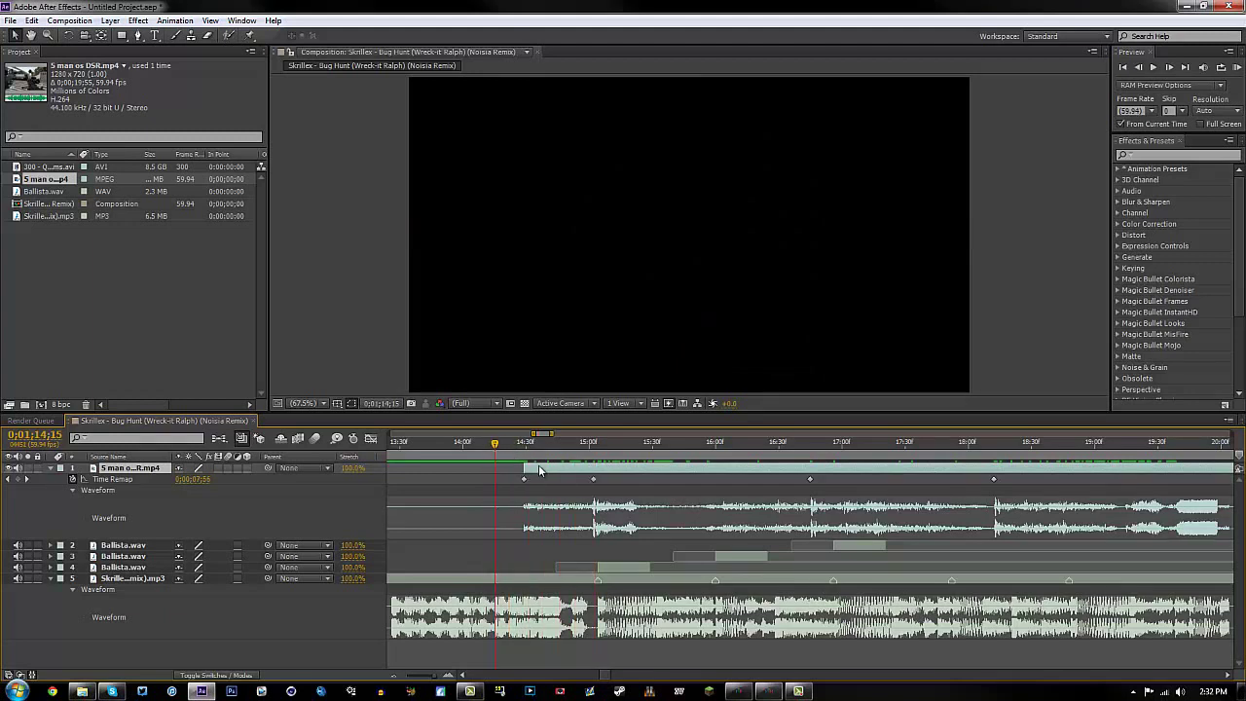
key("bracketleft")
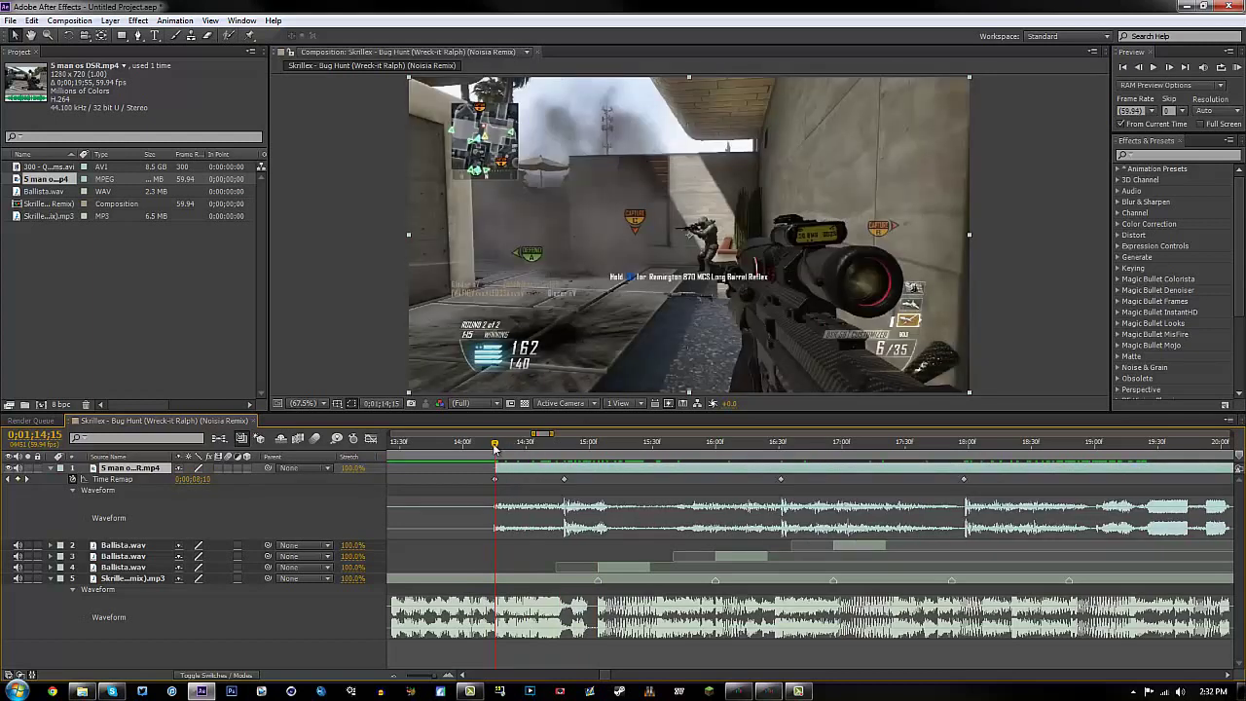
left_click(545, 487)
key("ctrl+a")
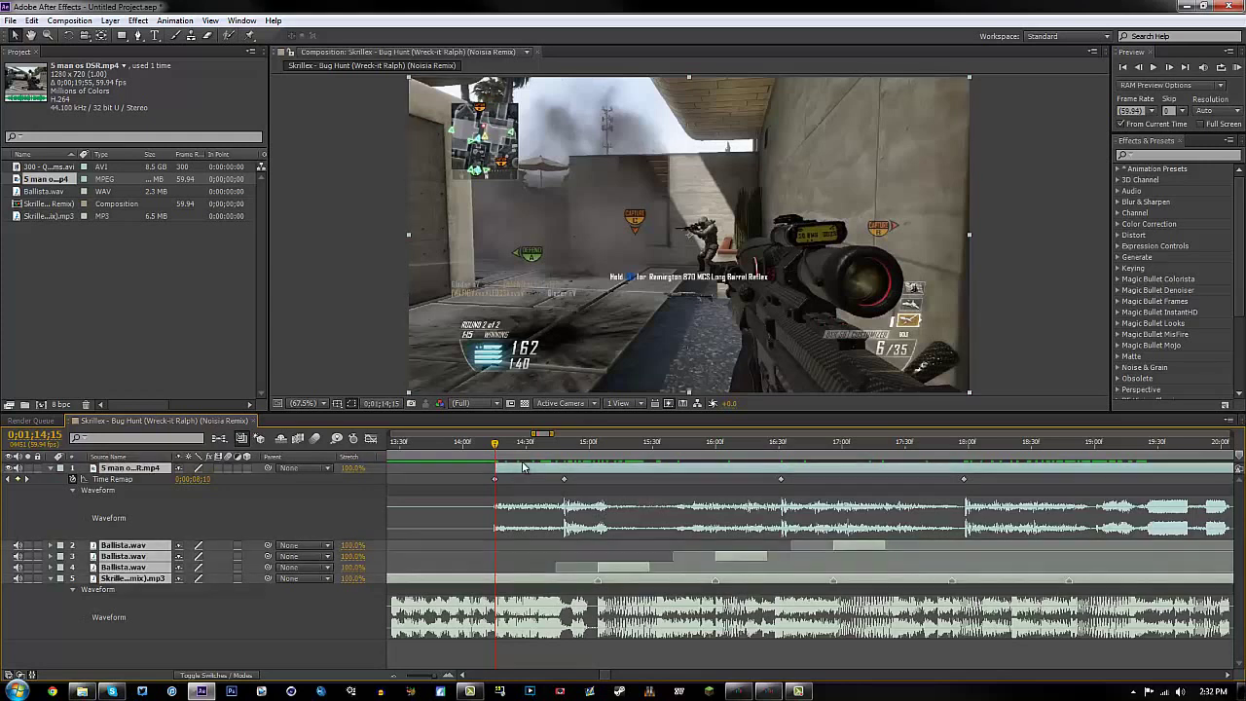
left_click(526, 471)
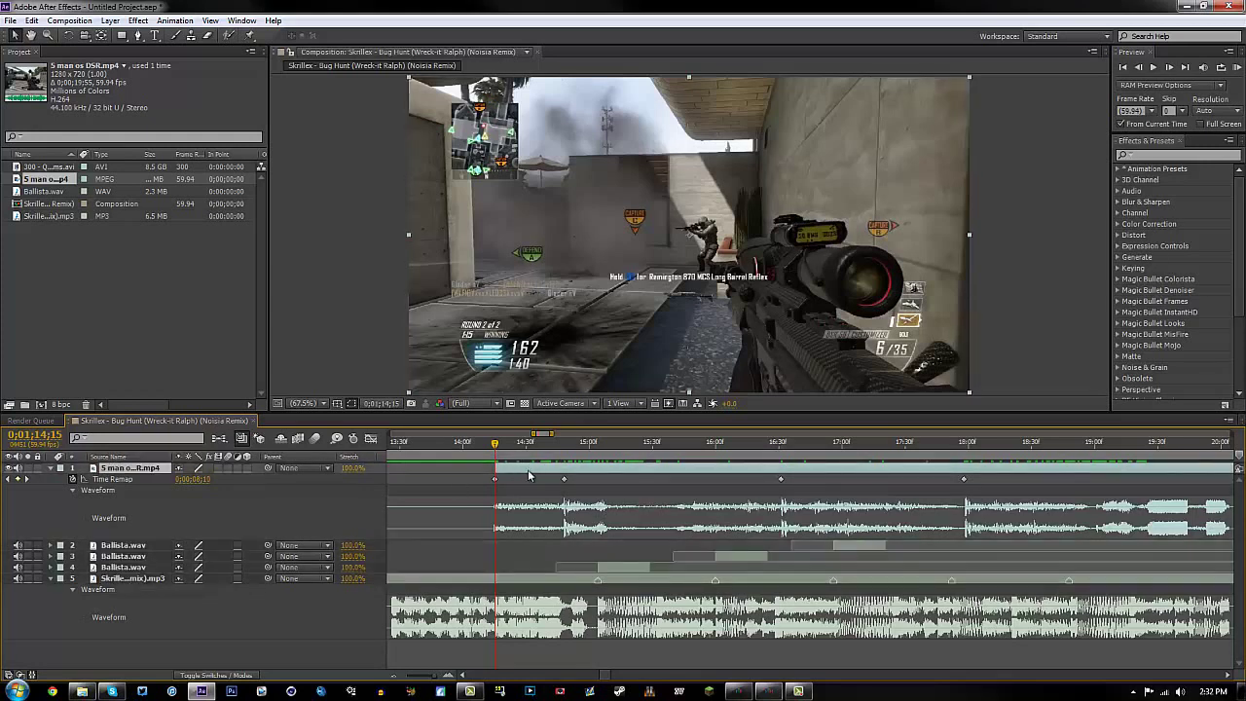
Step: Clear the layer selection, zoom the timeline out, and marquee-select all the clip's Time Remap keyframes
key("ctrl+a")
left_click(561, 666)
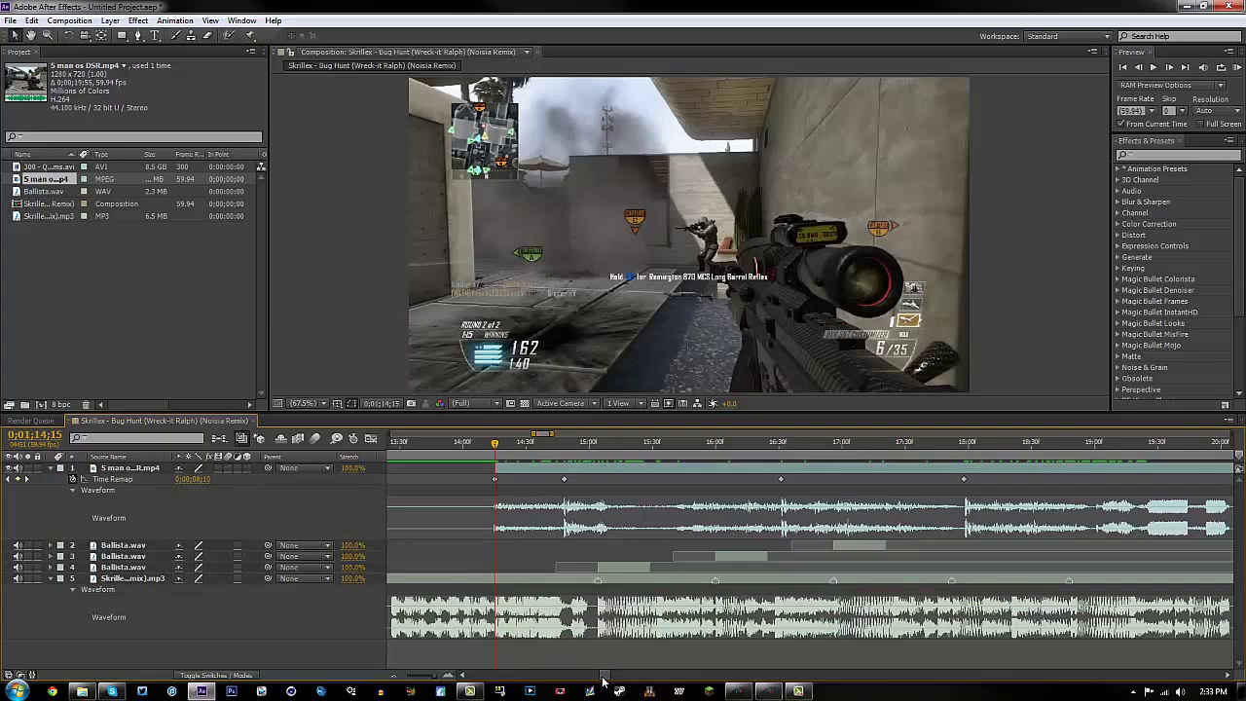
left_click_drag(609, 676, 449, 685)
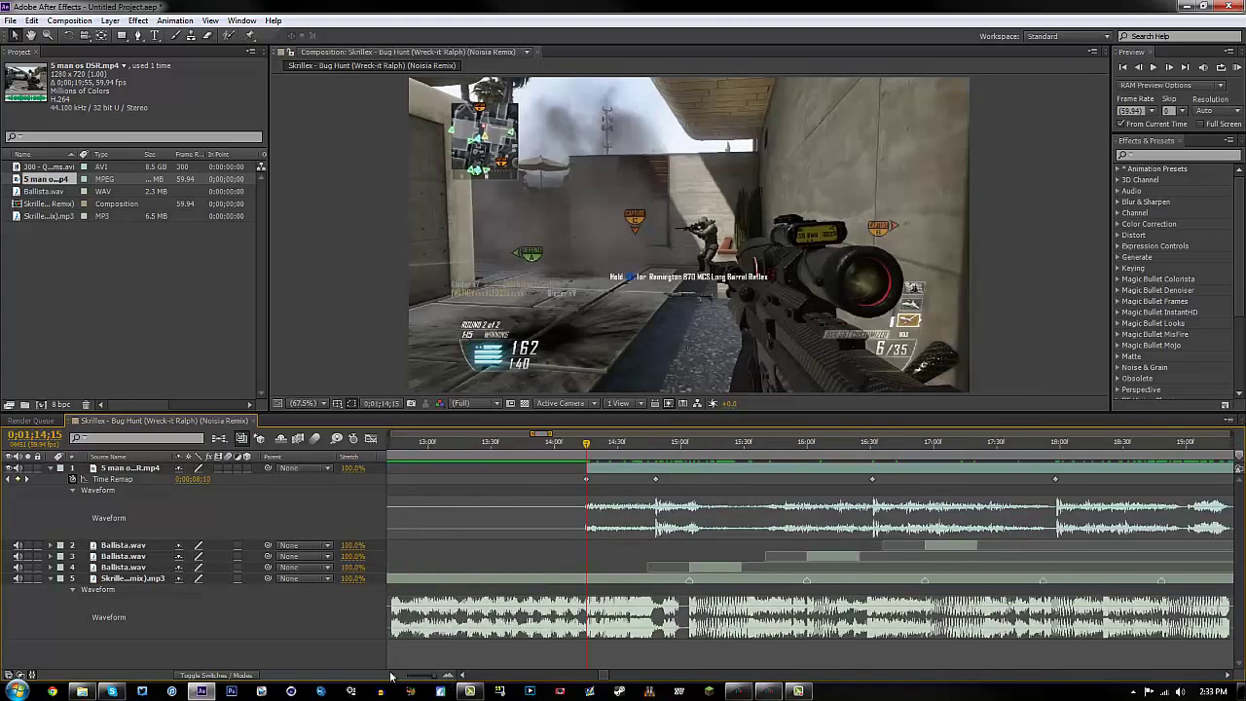
key("minus")
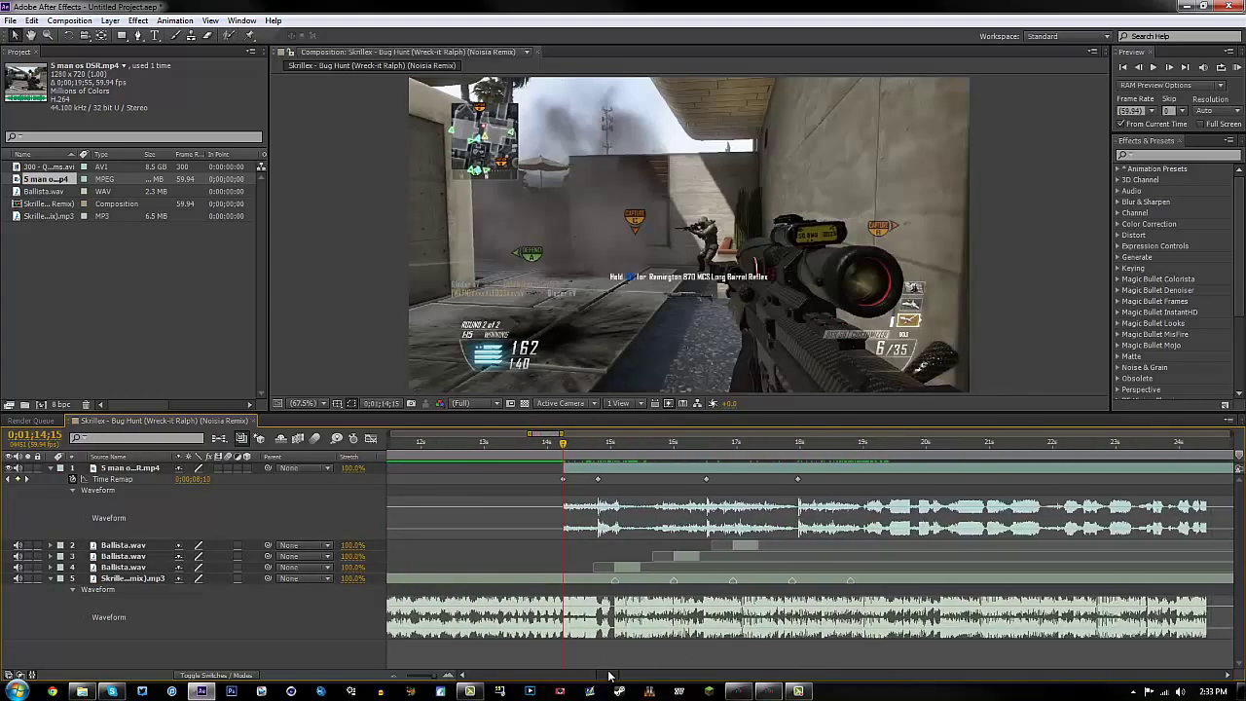
scroll(608, 674, "right", 4)
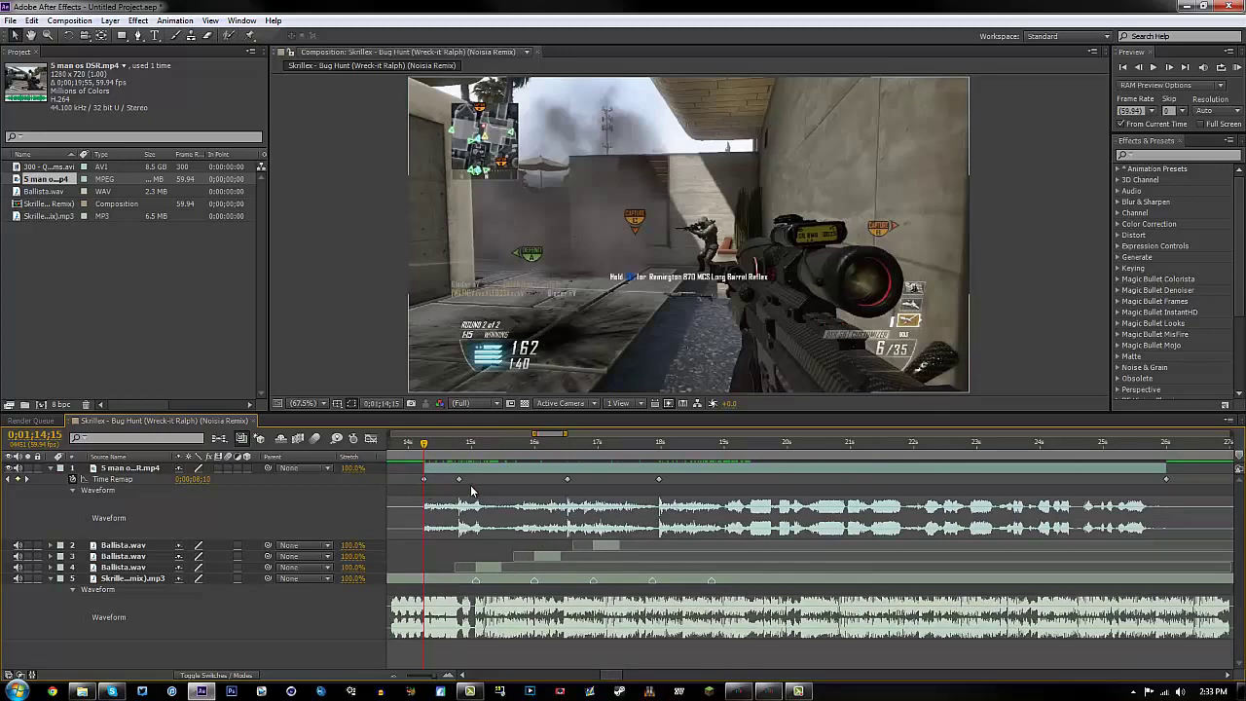
left_click_drag(417, 472, 1196, 487)
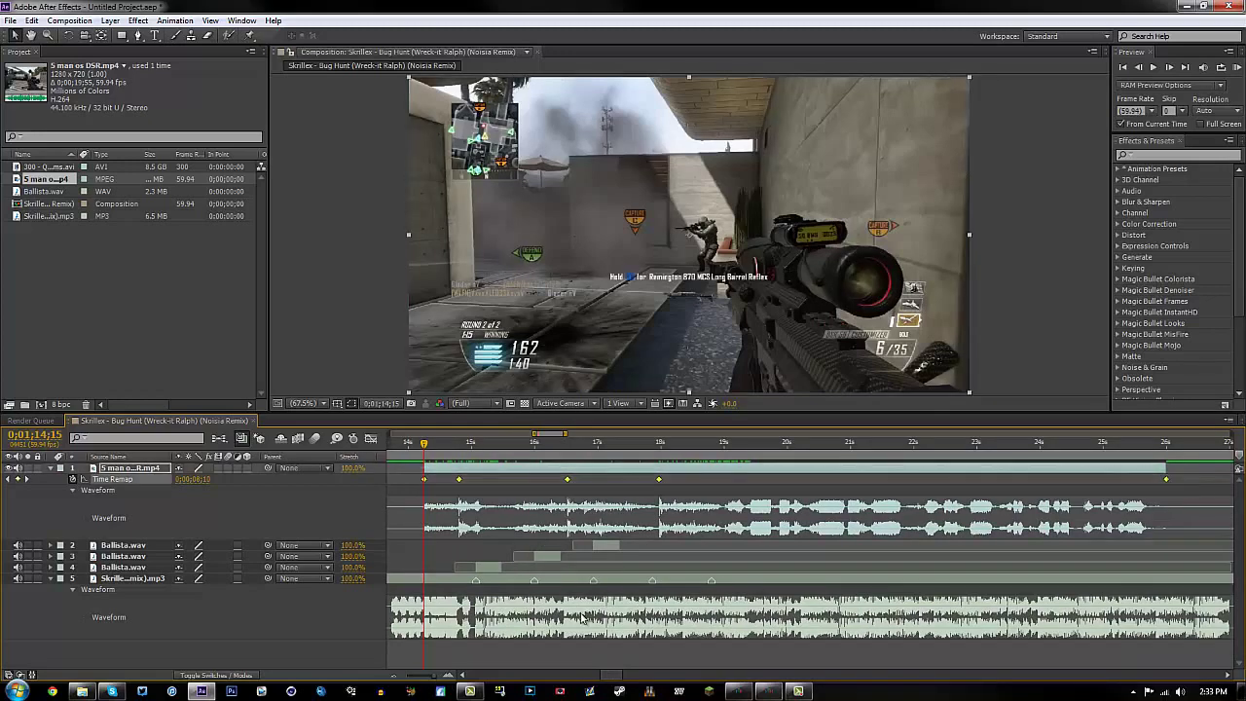
left_click_drag(450, 674, 457, 674)
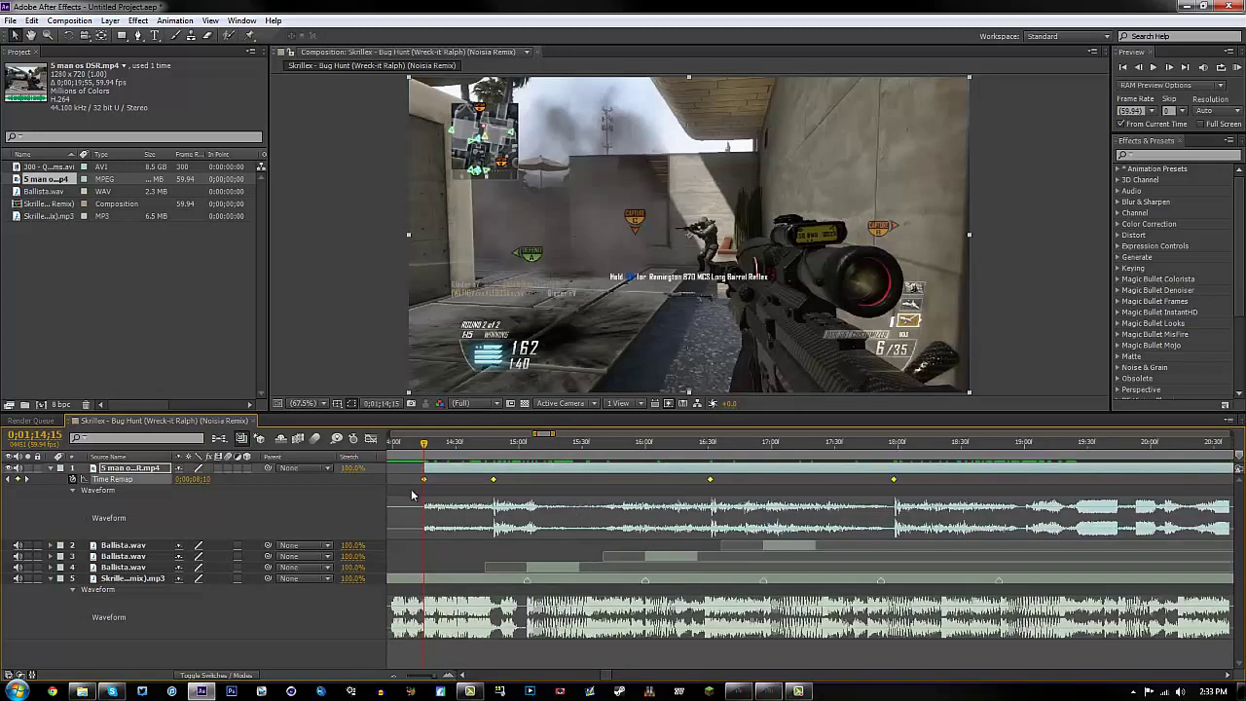
Step: Push the second Time Remap keyframe later onto a song marker
mouse_move(424, 482)
mouse_move(494, 482)
left_click_drag(495, 482, 528, 486)
Step: Line up the next gunshot keyframe with the 0;01;16;00 marker
left_click_drag(425, 445, 650, 468)
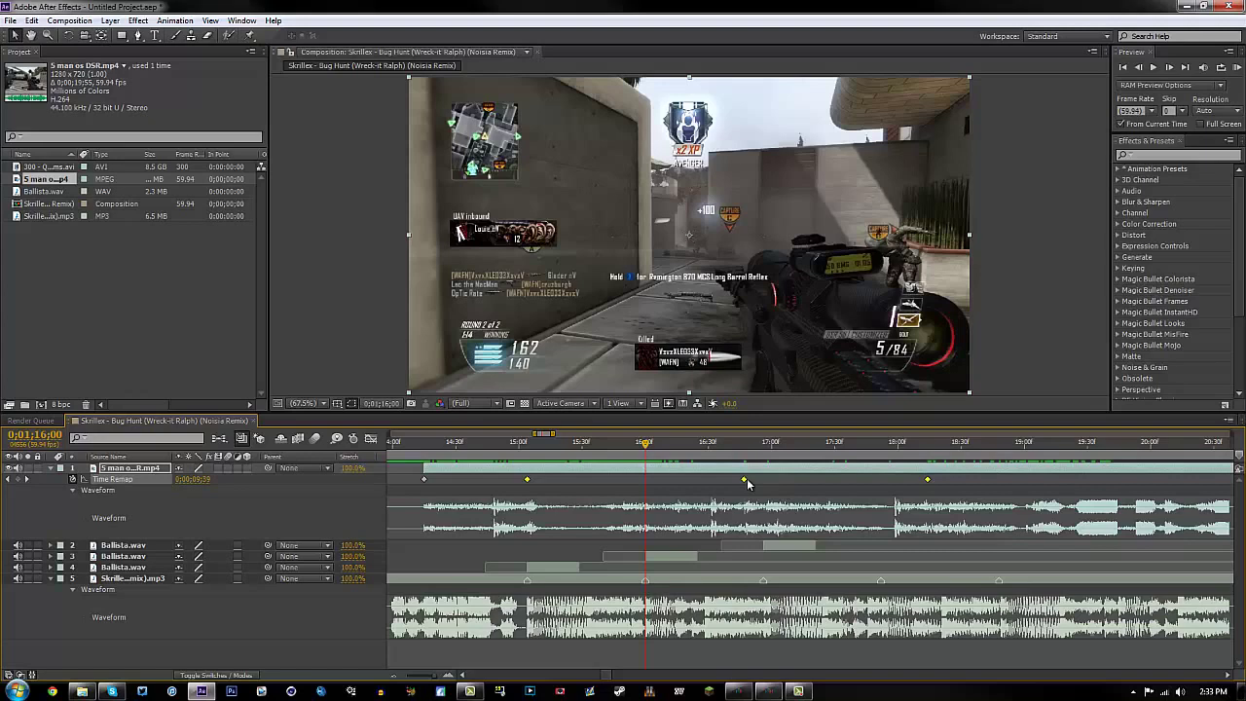
mouse_move(527, 483)
mouse_move(744, 483)
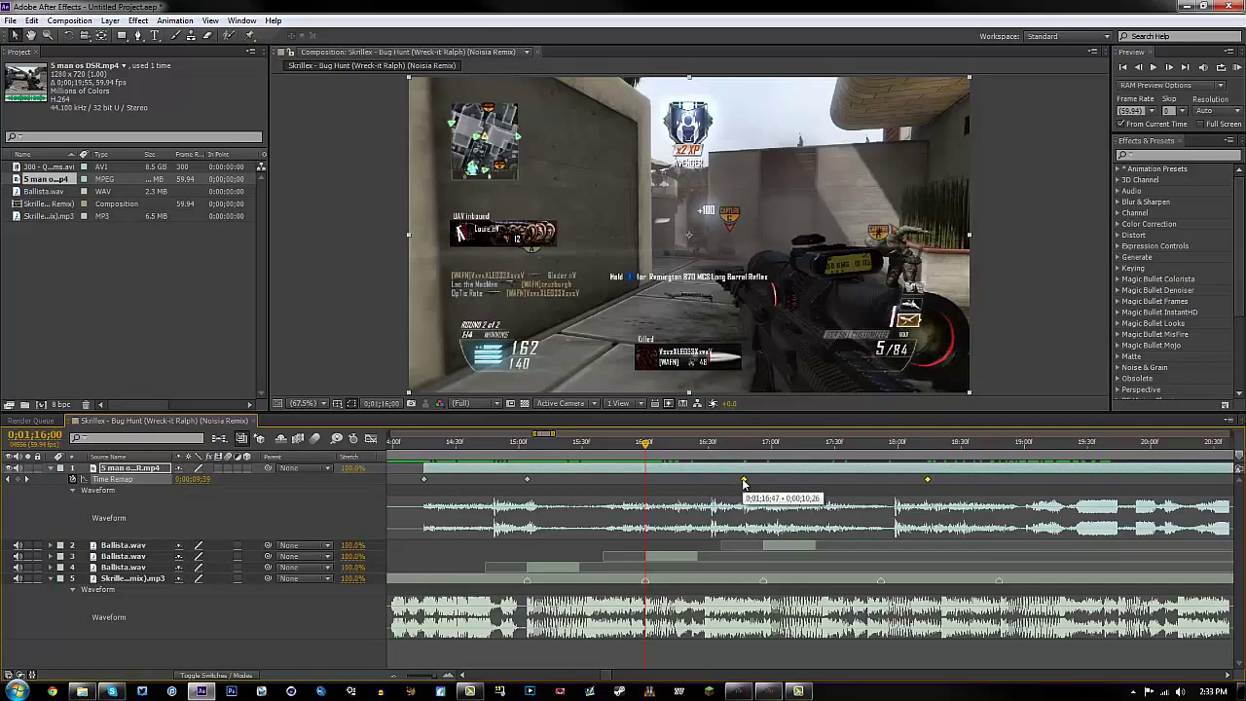
left_click_drag(744, 483, 647, 482)
Step: Snap the last keyframe to the next gunshot at 0;01;16;56
mouse_move(647, 482)
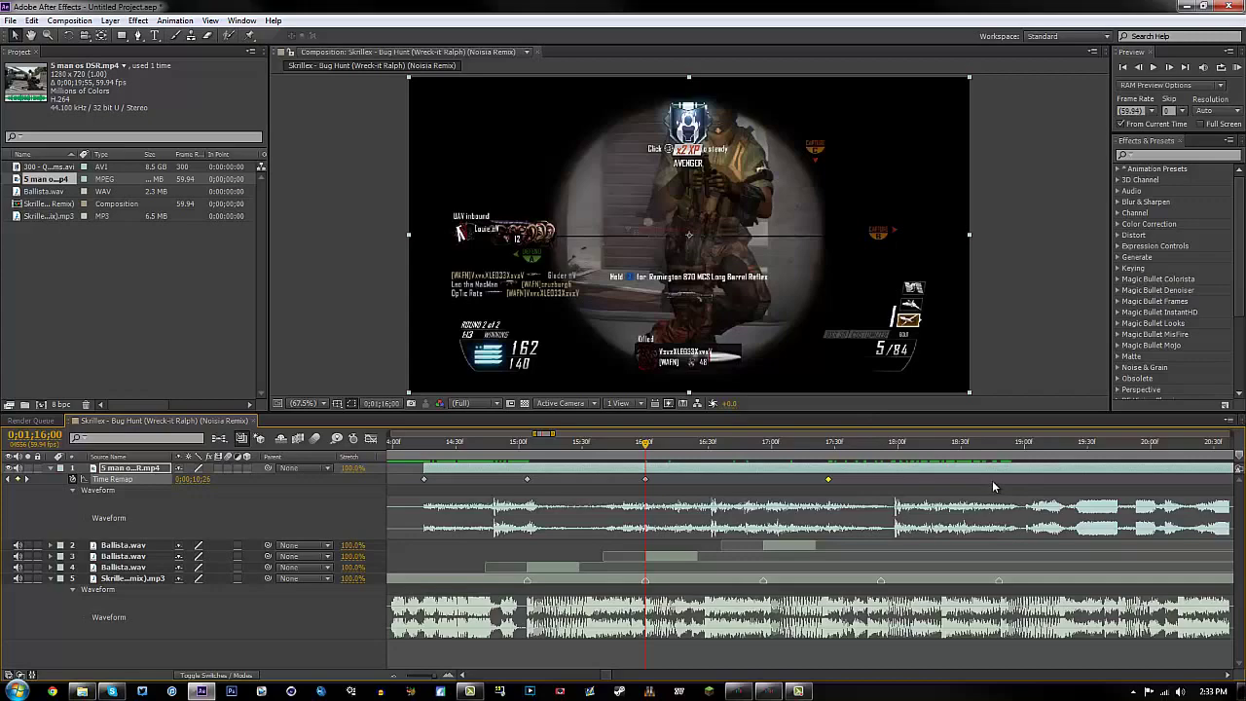
left_click_drag(994, 448, 765, 451)
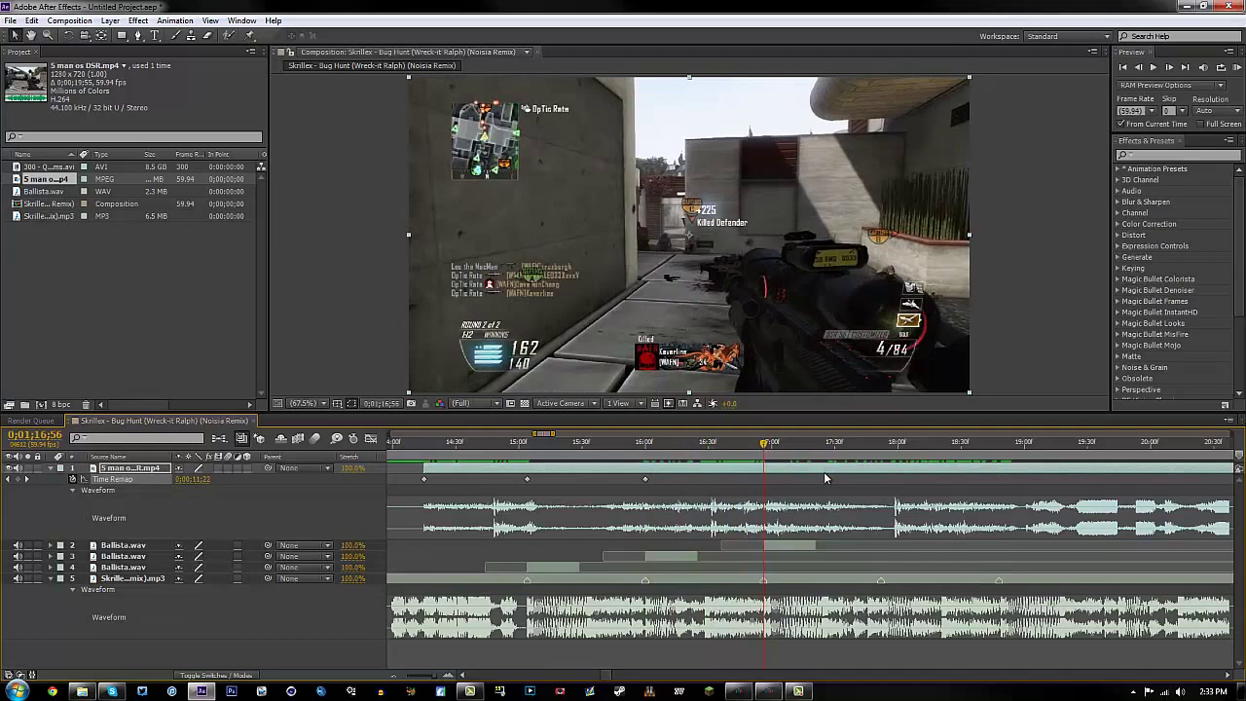
left_click_drag(827, 483, 764, 480)
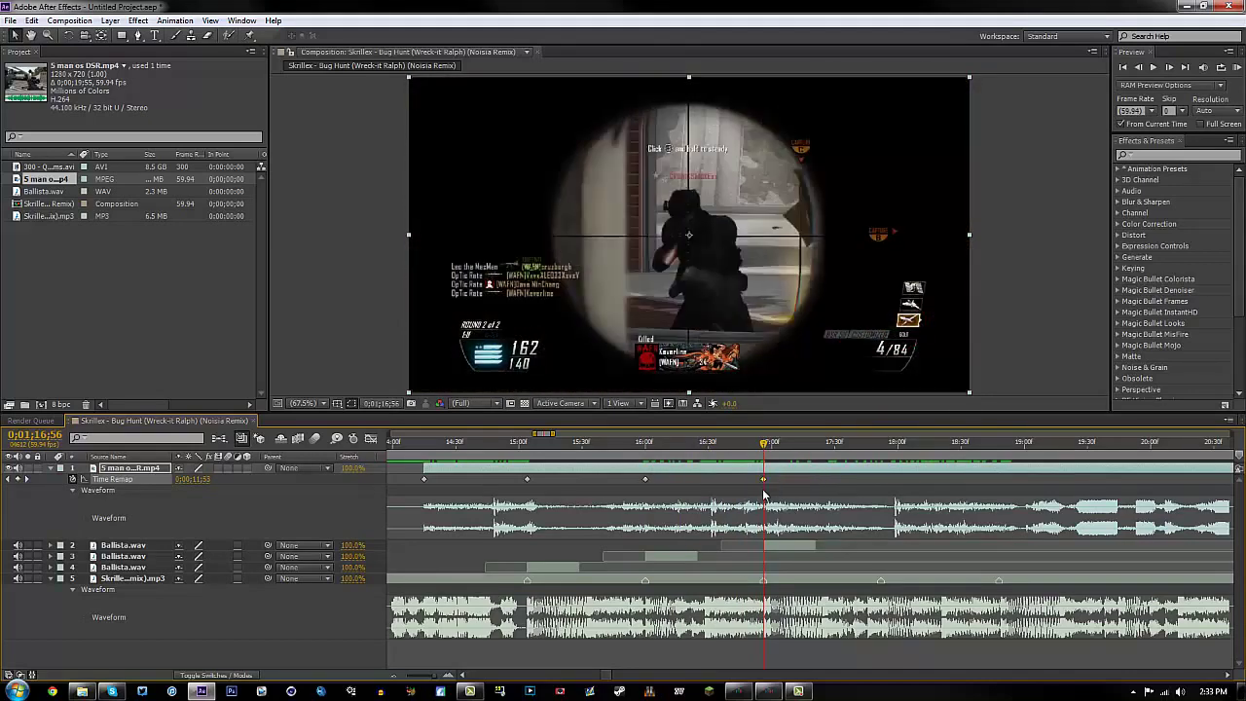
left_click(613, 677)
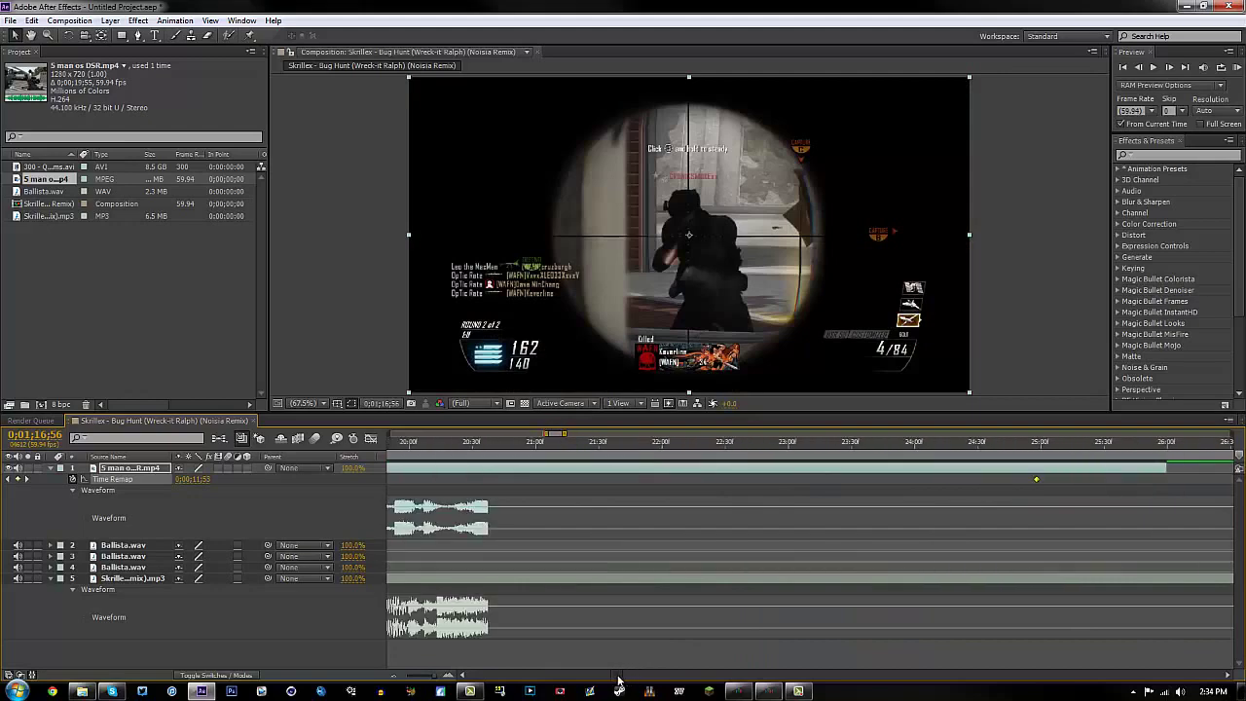
left_click_drag(617, 677, 607, 674)
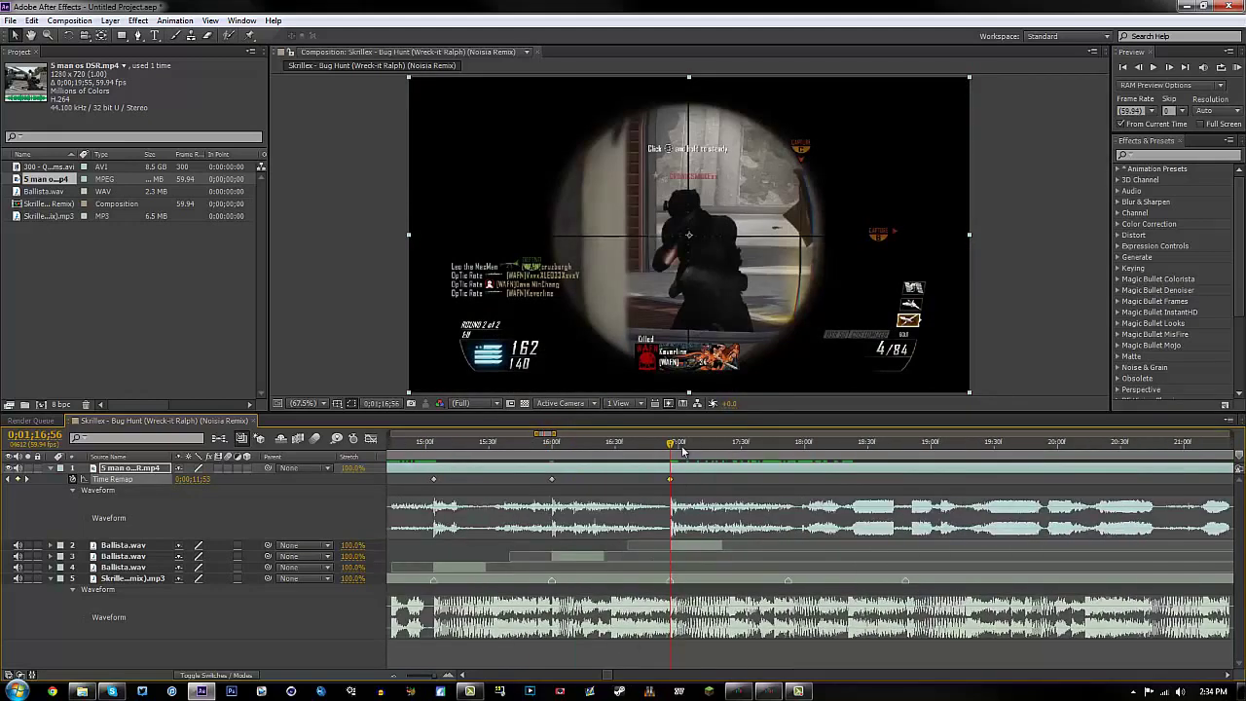
left_click_drag(683, 450, 690, 638)
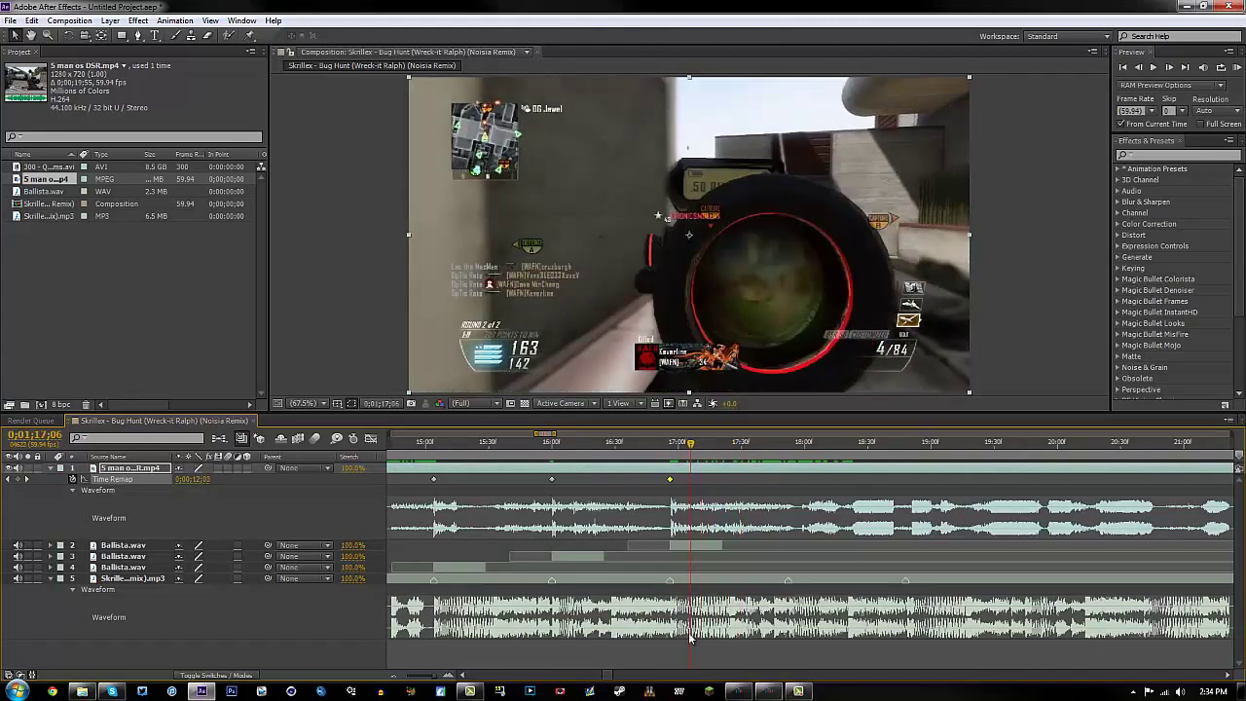
scroll(603, 677, "left", 2)
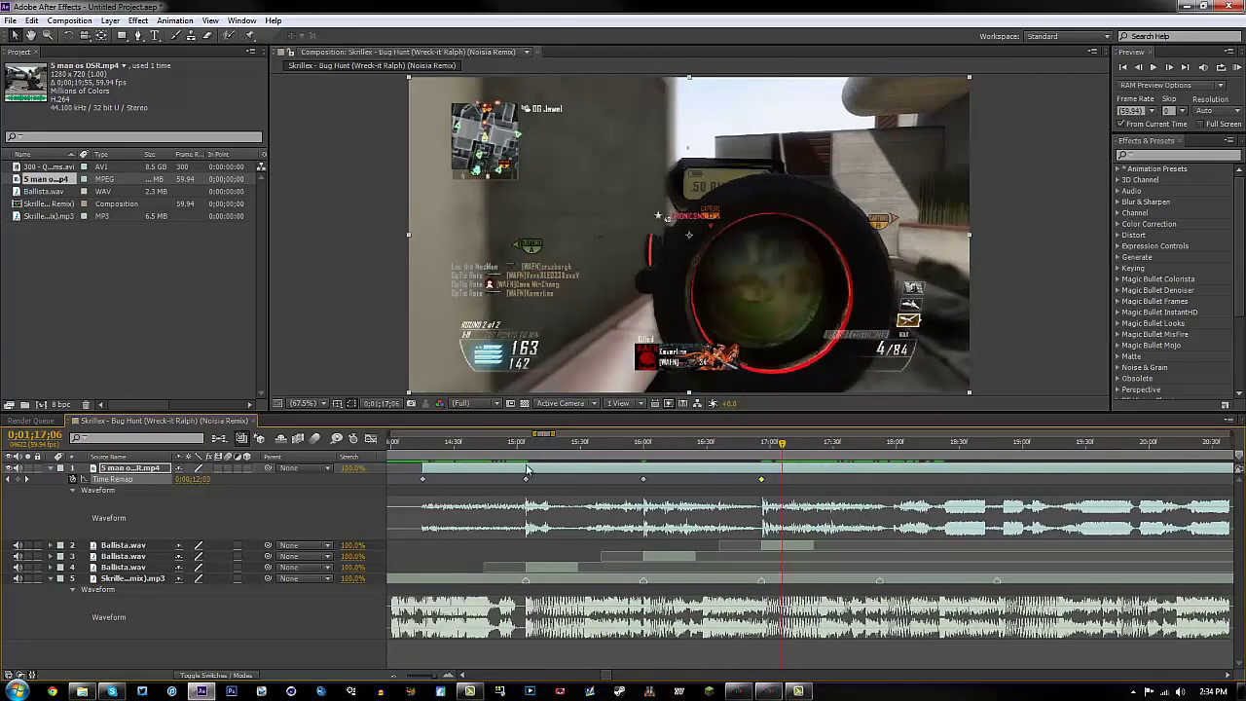
left_click(241, 624)
left_click_drag(433, 445, 533, 450)
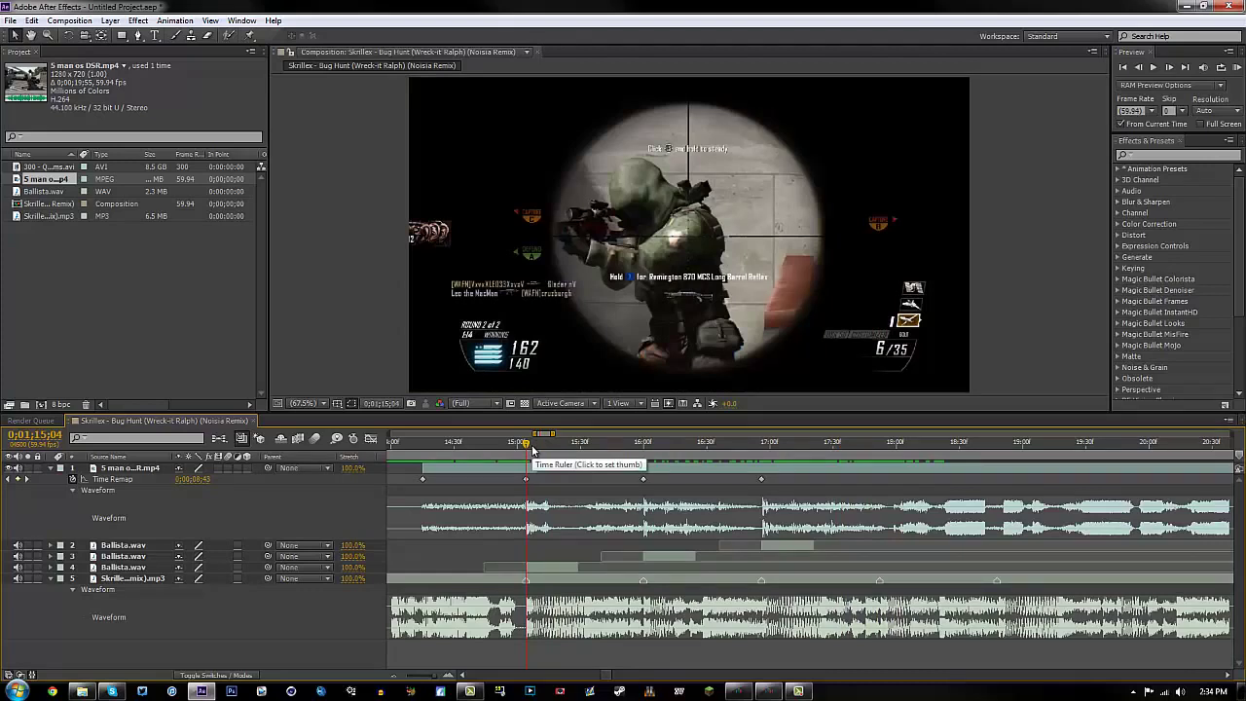
Step: Add Time Remap keyframes at the beats near 1:15:32, 1:16:28 and 1:17:24
left_click_drag(515, 443, 585, 446)
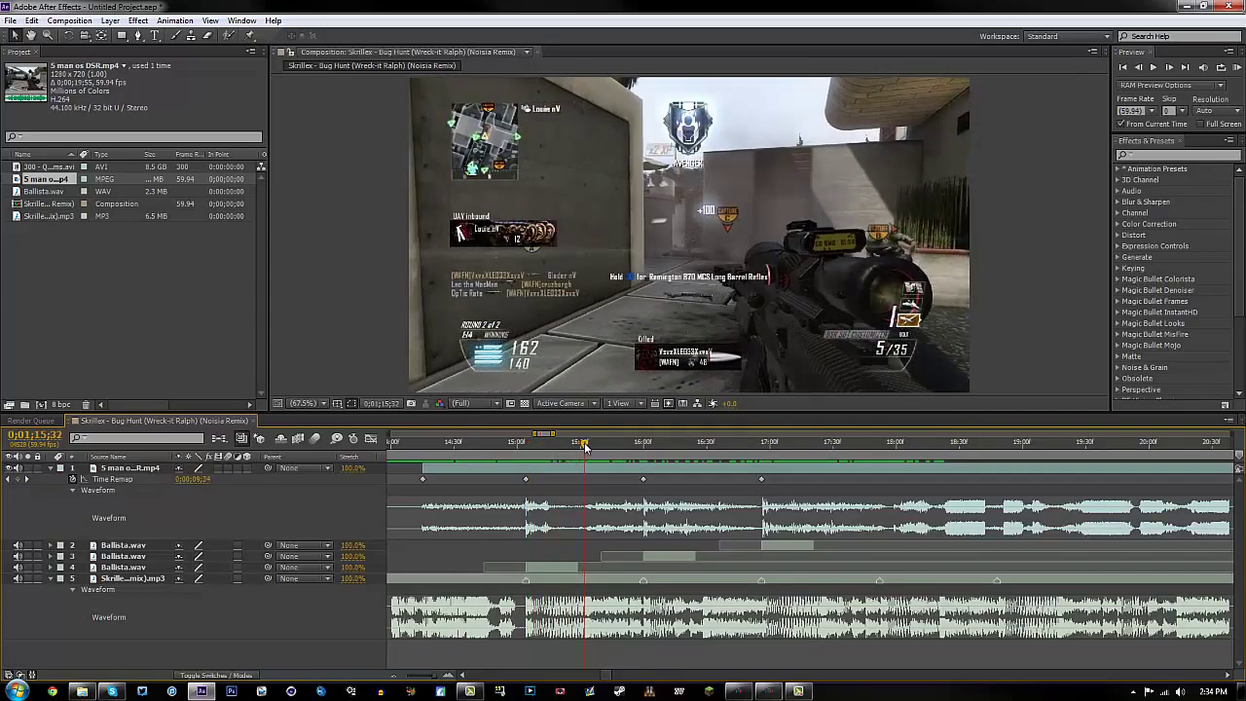
key("KP_Decimal")
left_click(17, 479)
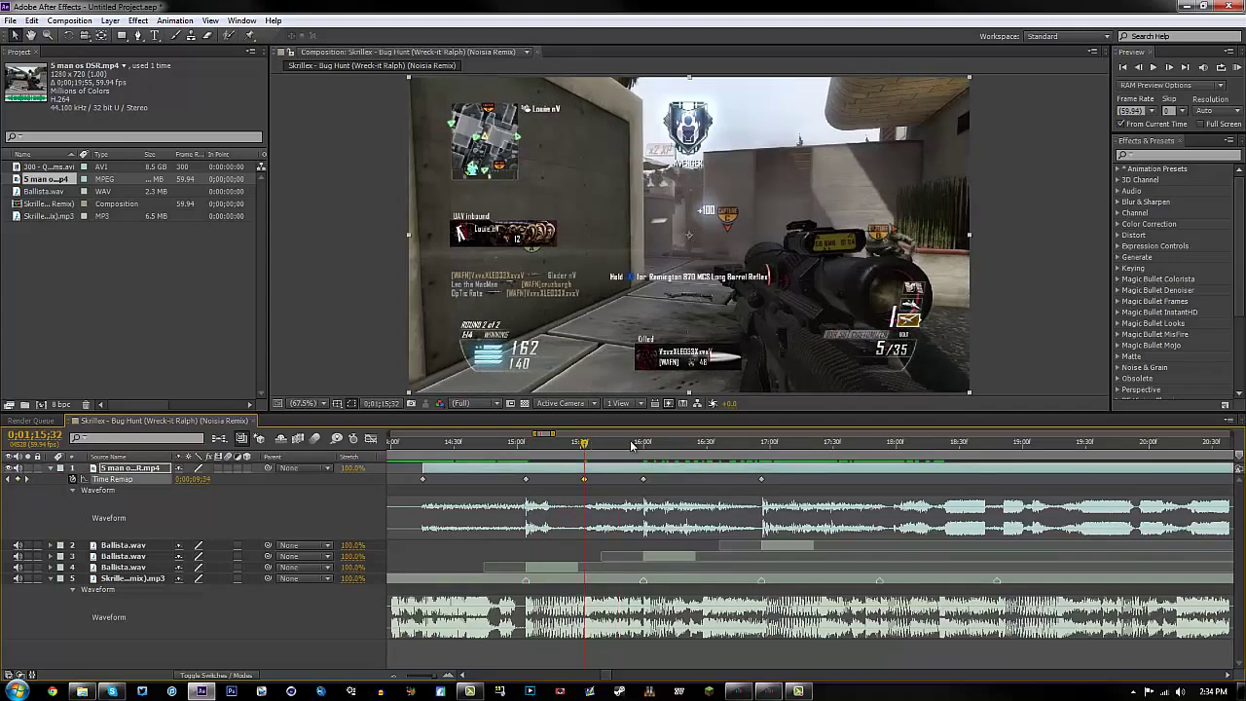
left_click_drag(694, 445, 708, 445)
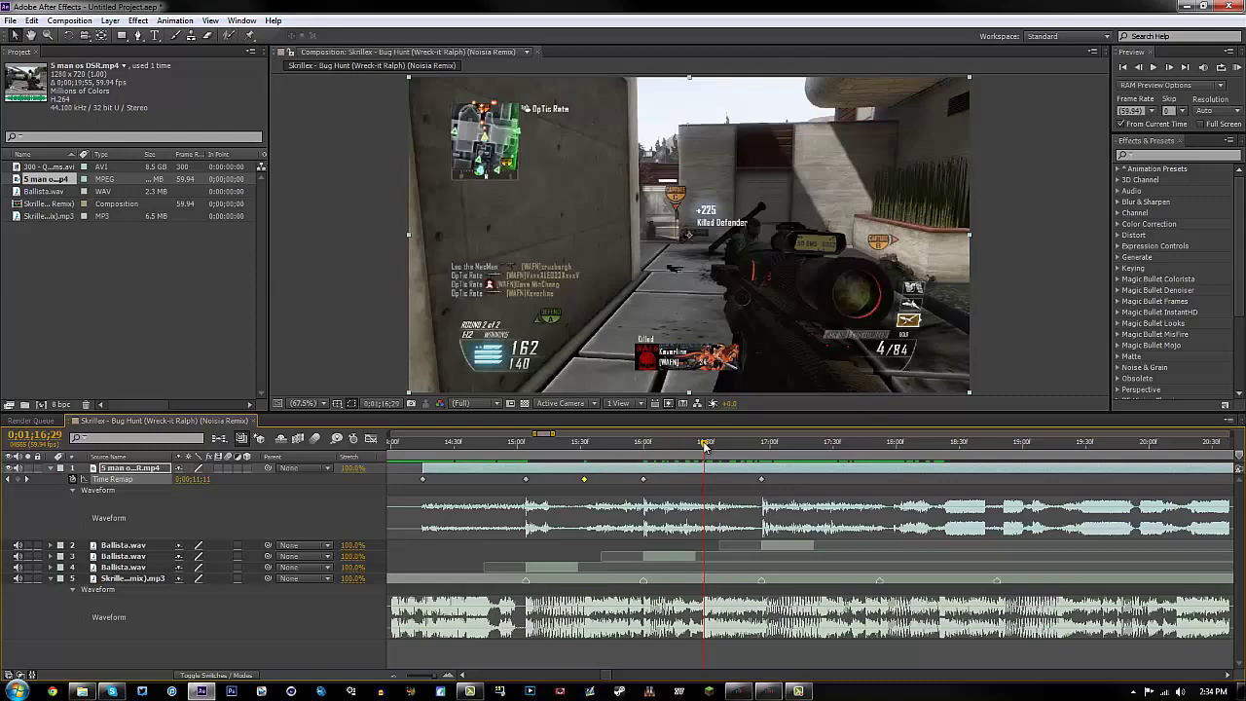
left_click_drag(705, 445, 703, 445)
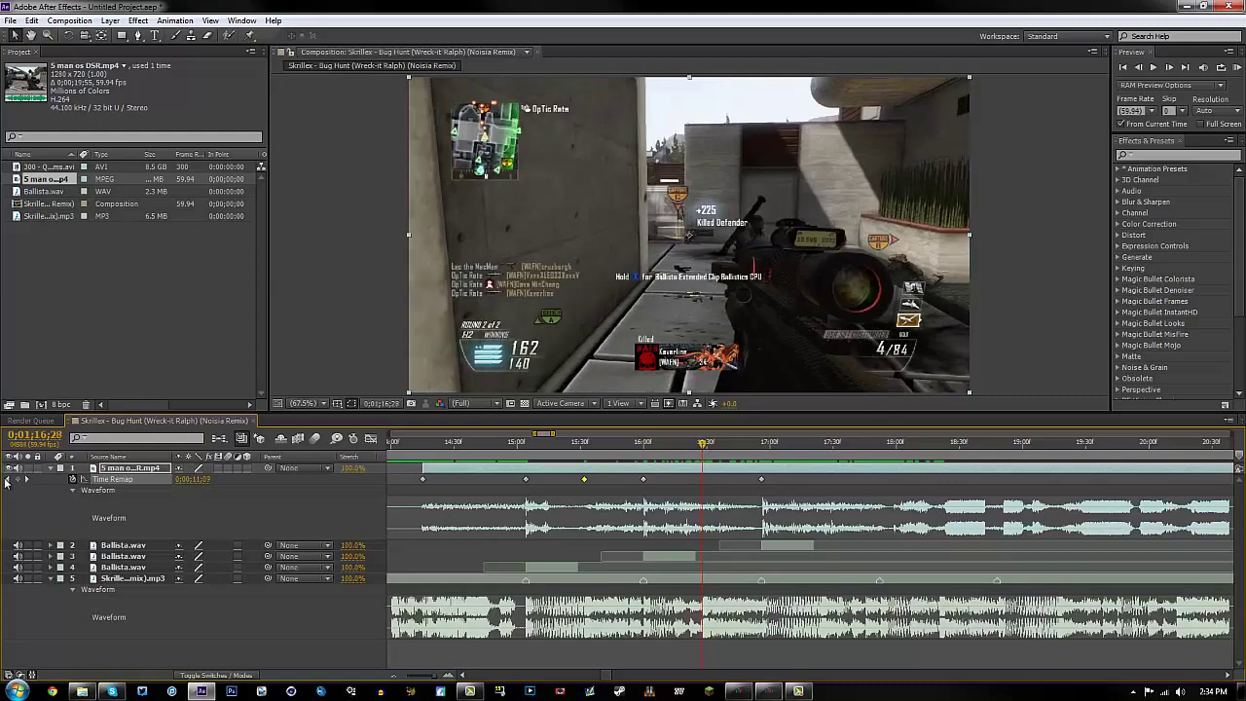
left_click_drag(828, 443, 822, 457)
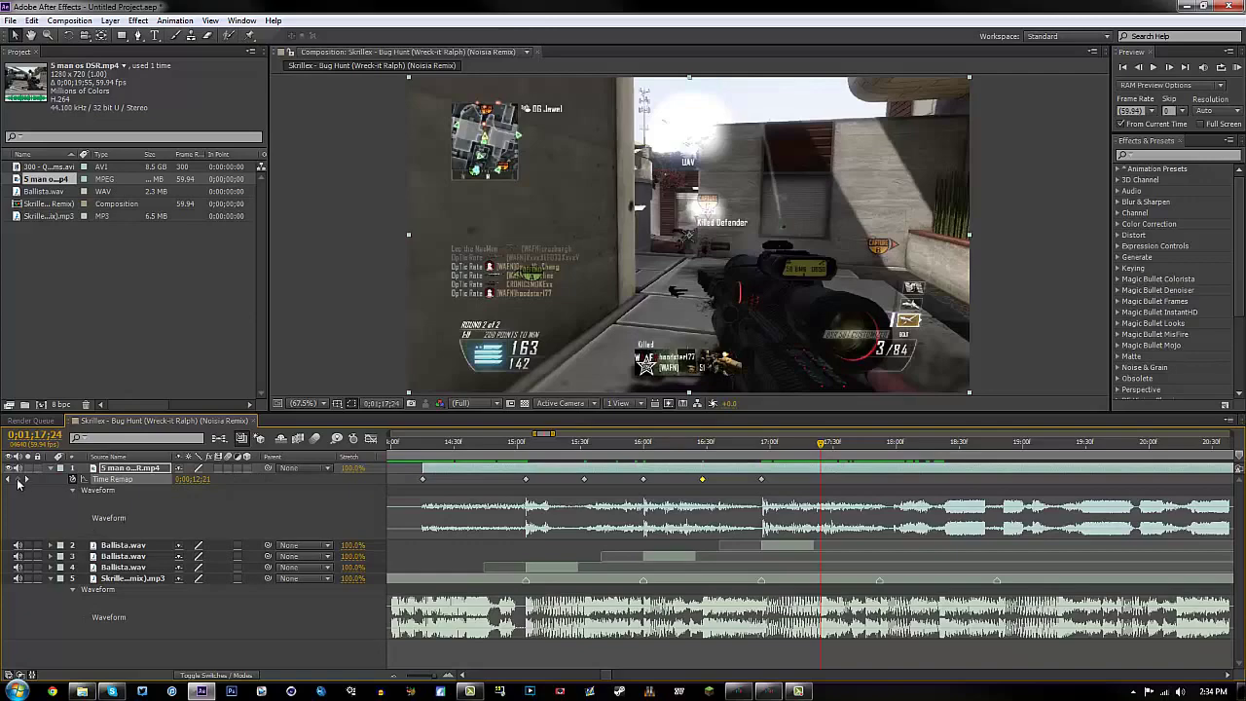
left_click_drag(821, 443, 596, 454)
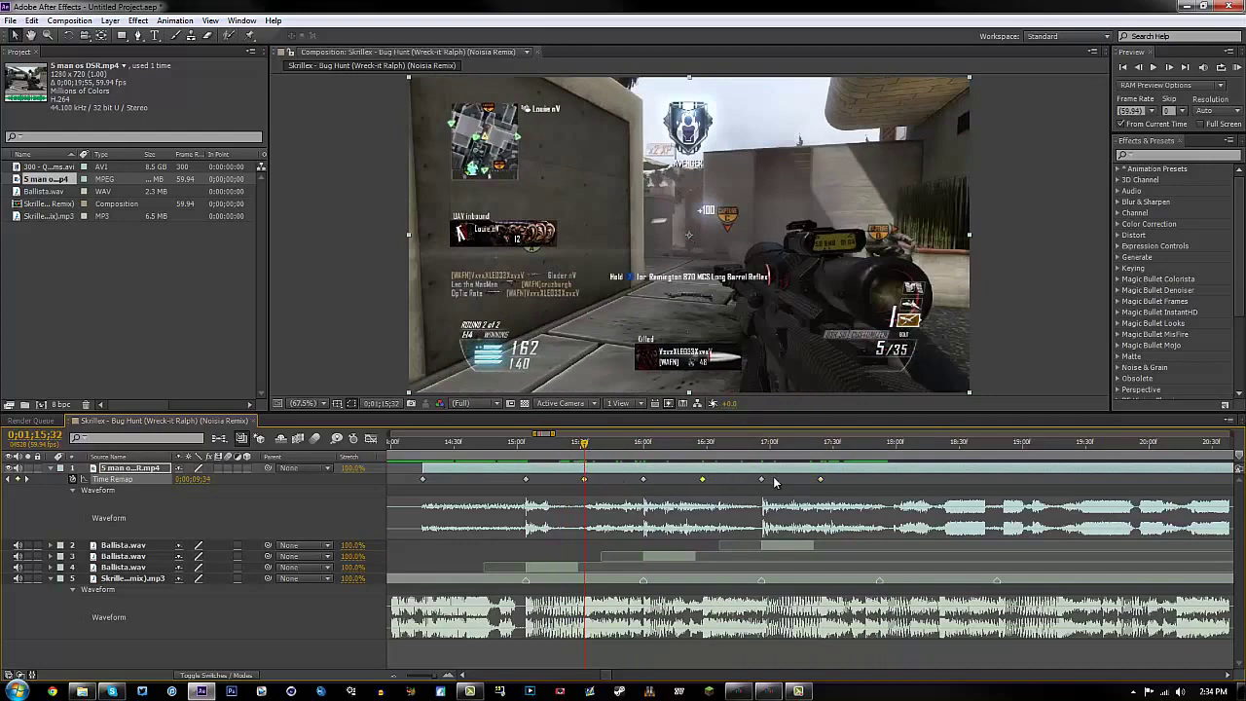
Step: In the speed graph, apply Easy Ease Out to the 1:15:32 and 1:16:28 keyframes
left_click(371, 439)
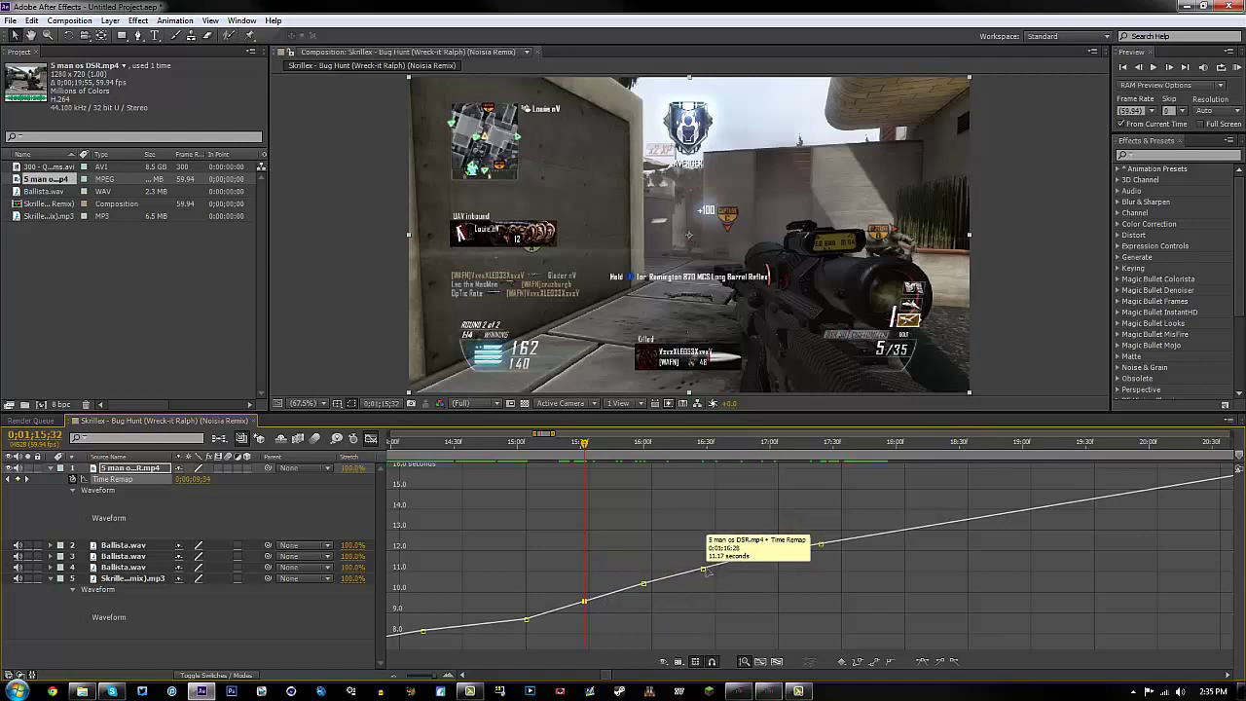
left_click(703, 568, "shift")
left_click(711, 621)
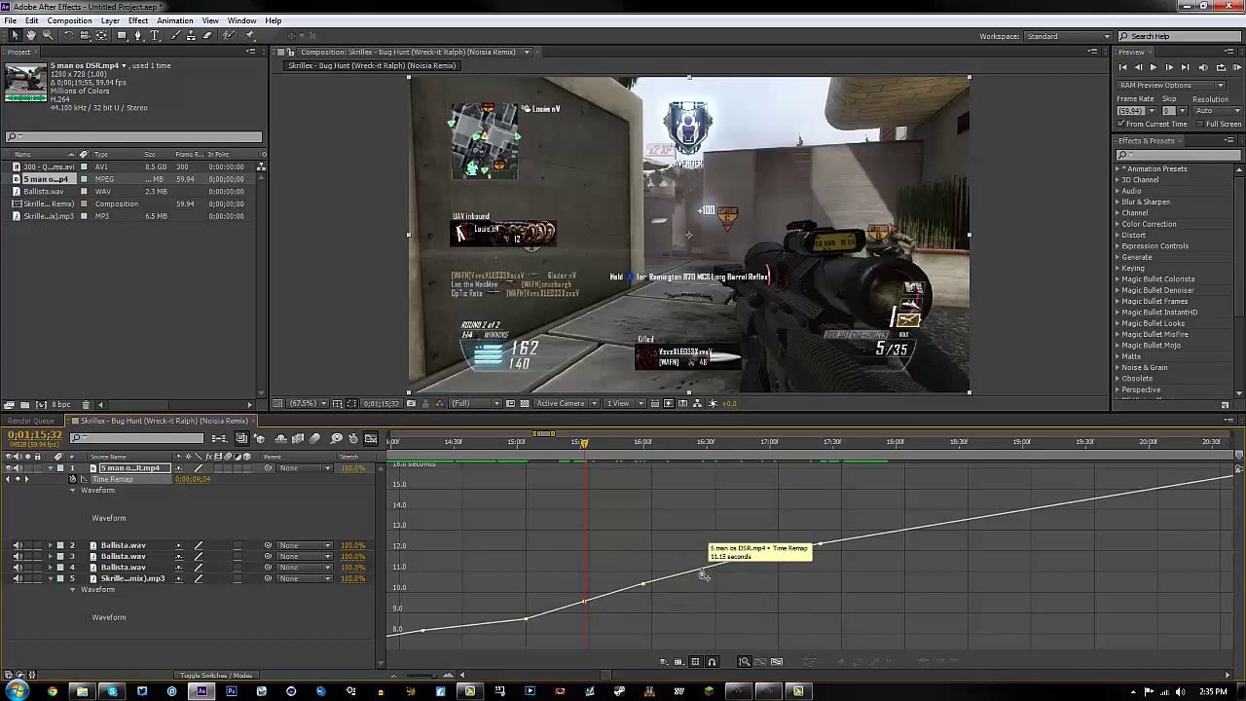
left_click(705, 572)
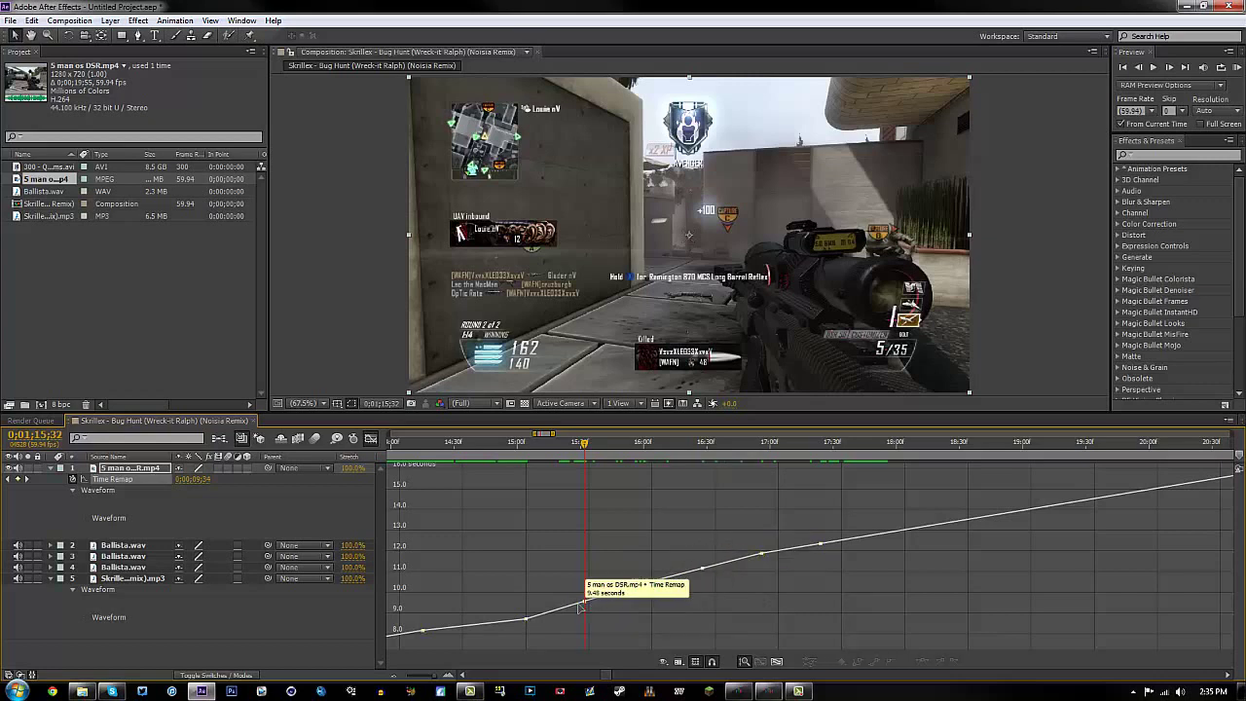
left_click(941, 662)
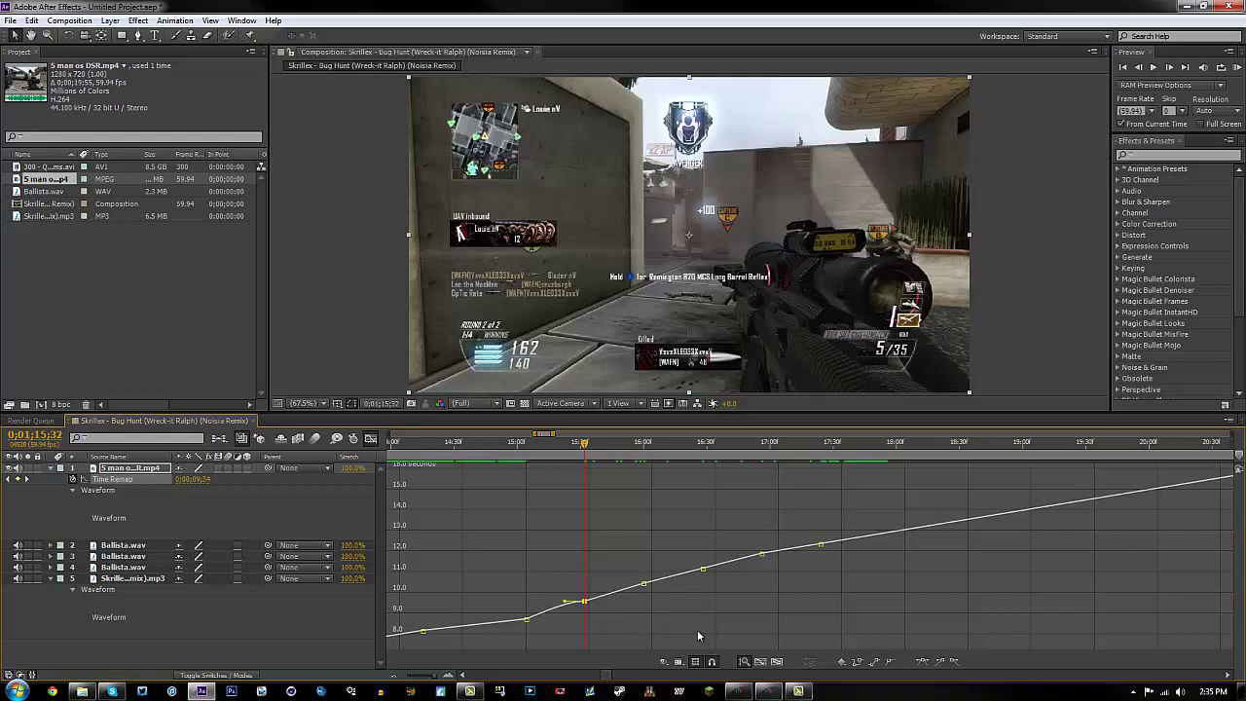
key("ctrl+z")
left_click(958, 666)
mouse_move(703, 574)
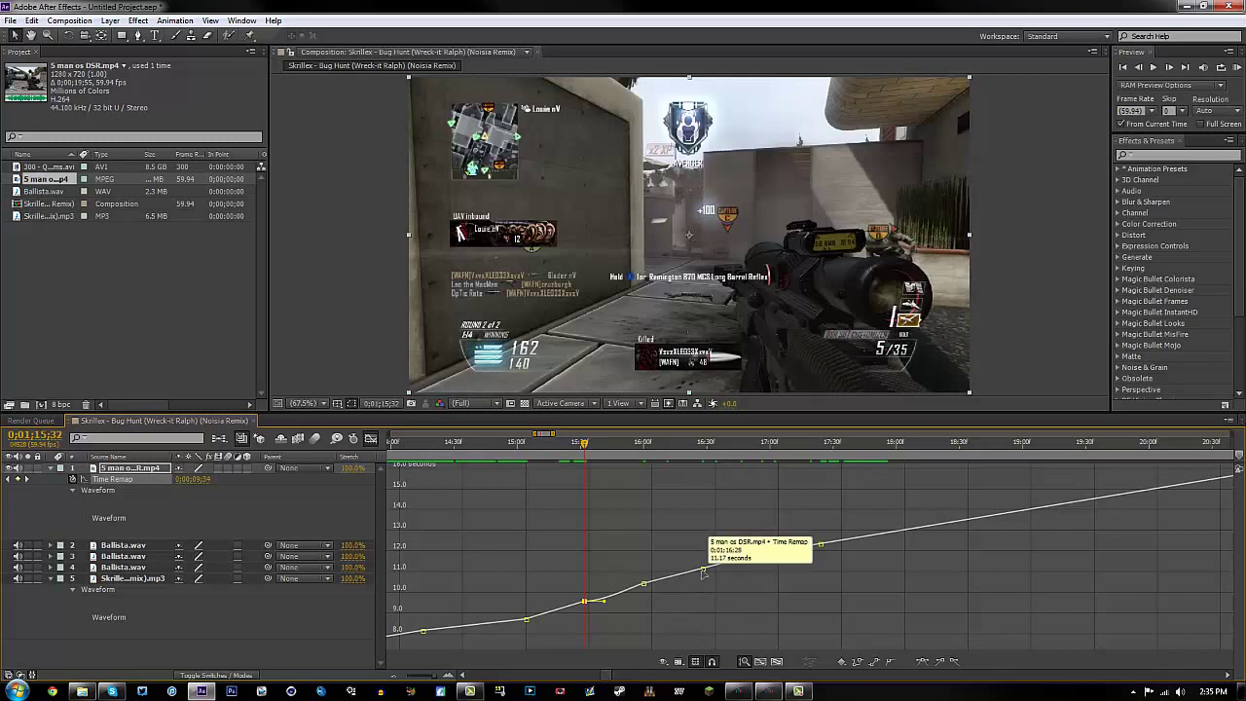
left_click(957, 665)
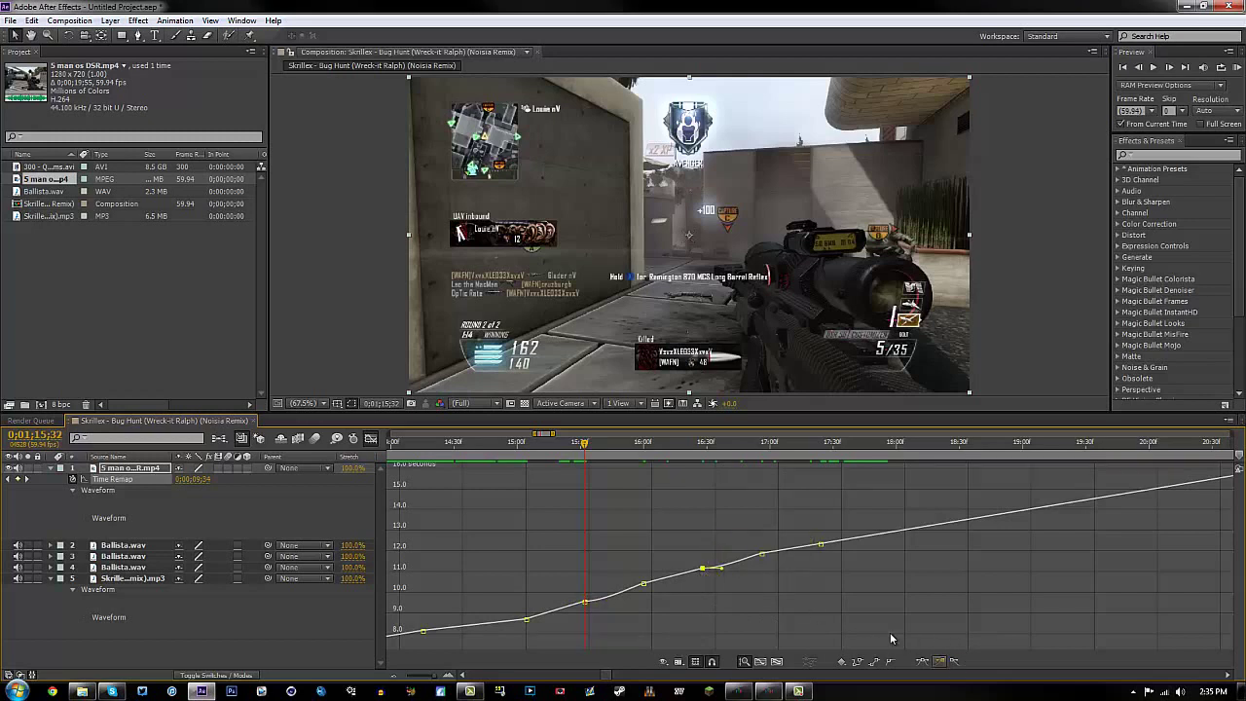
Step: Lengthen the outgoing ease handles of the 1:16:28 and 1:15:32 keyframes to shape the ramps
left_click(745, 593)
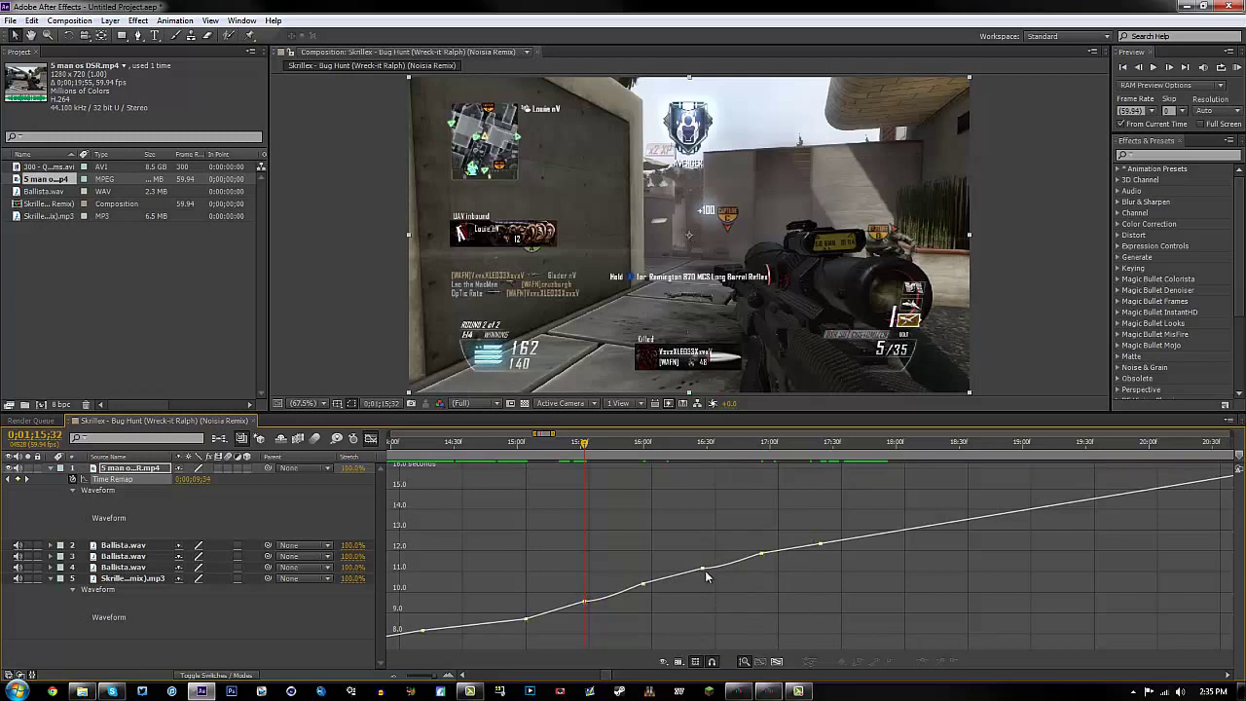
left_click(702, 568)
left_click_drag(738, 574, 766, 575)
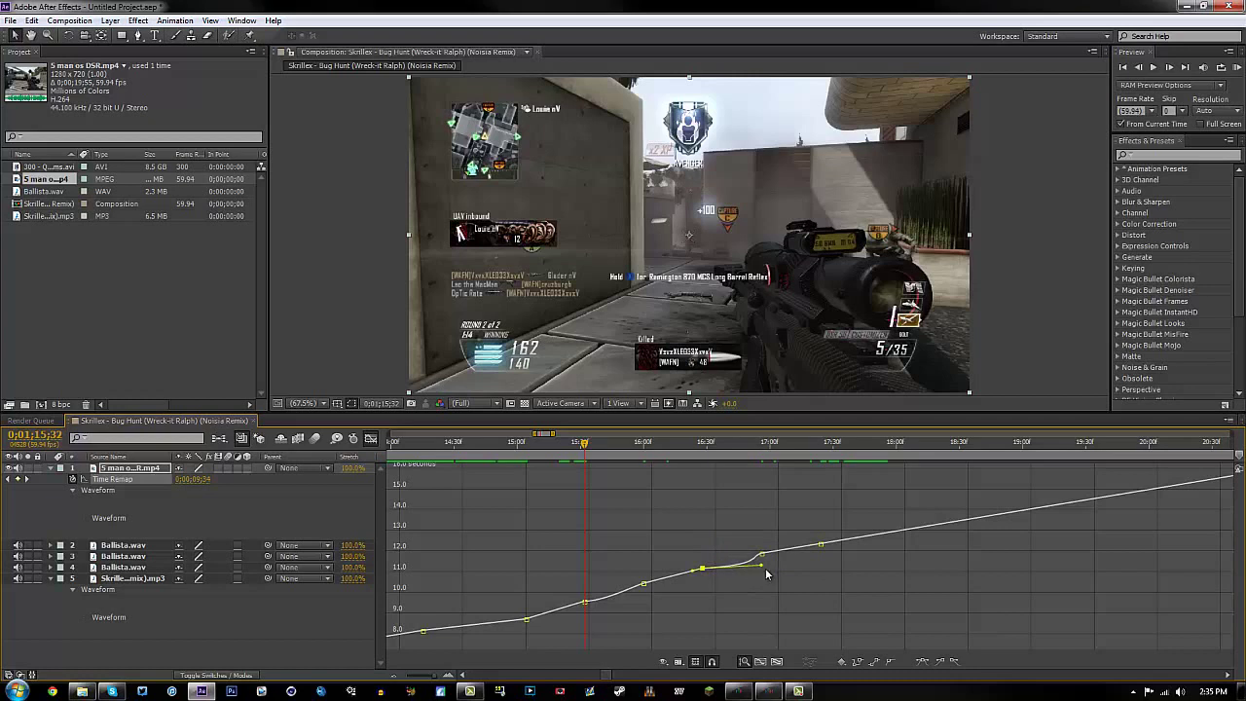
left_click(585, 602)
left_click_drag(606, 604, 655, 599)
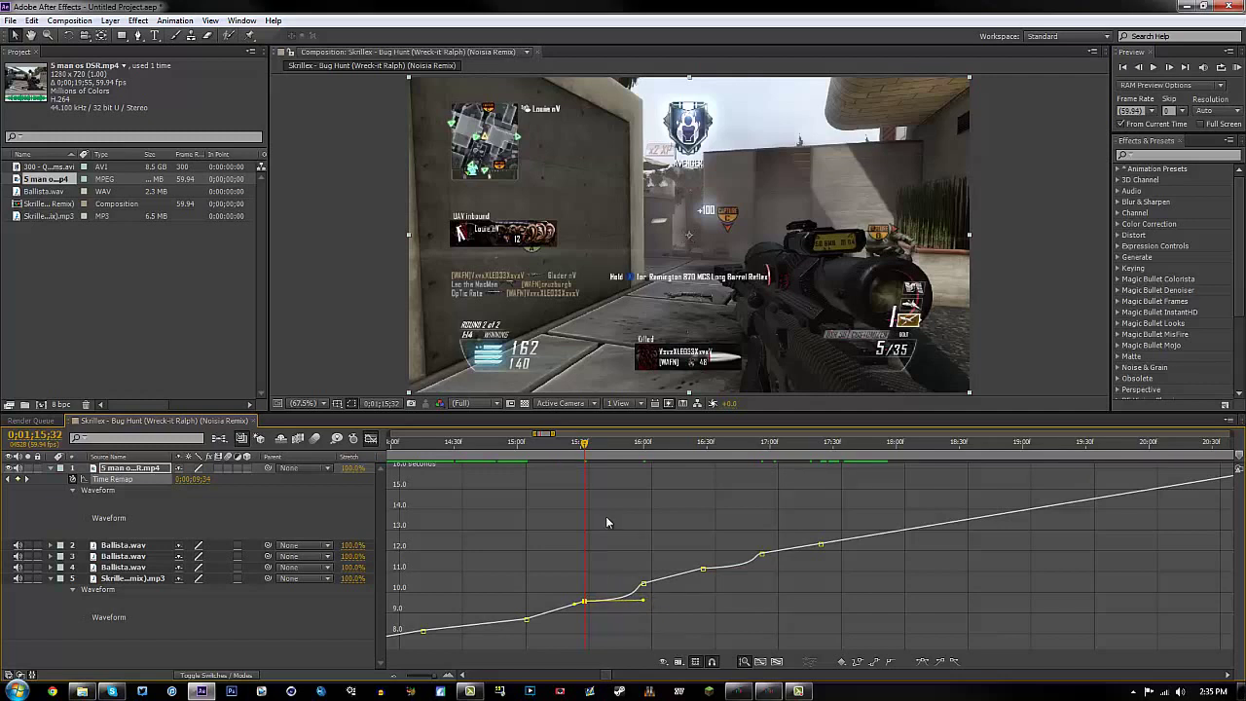
mouse_move(646, 605)
left_mouse_down()
mouse_move(633, 586)
mouse_move(632, 601)
mouse_move(662, 604)
left_mouse_up()
left_click_drag(587, 452, 828, 463)
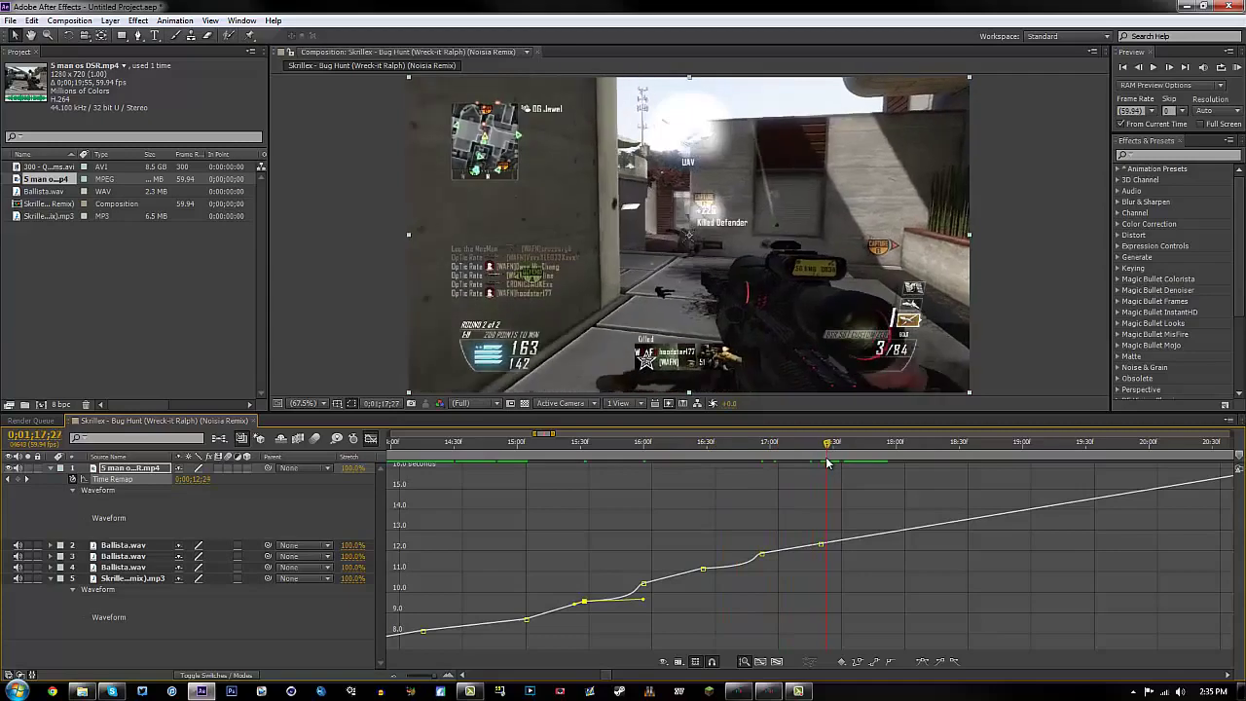
left_click(691, 541)
Step: Close the speed graph, preview the ramps around 1:16:23–1:16:56, and collapse the gameplay waveform
left_click(371, 439)
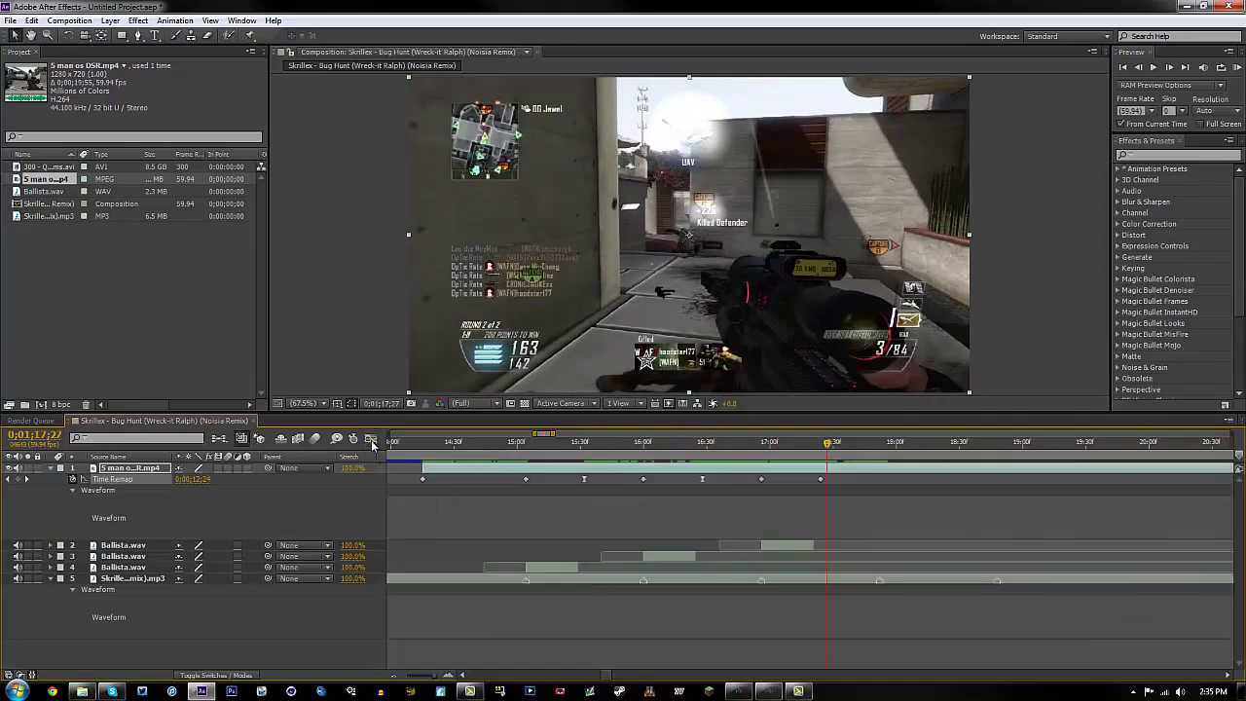
left_click_drag(428, 444, 424, 444)
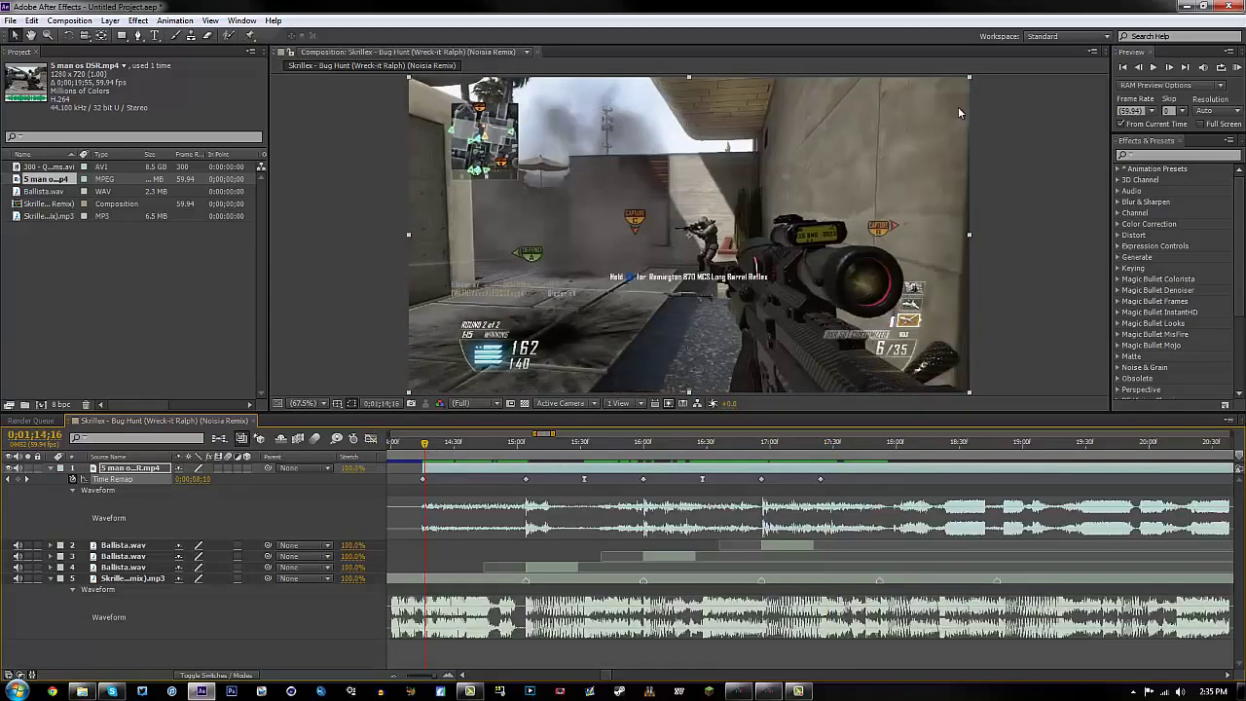
left_click(1234, 69)
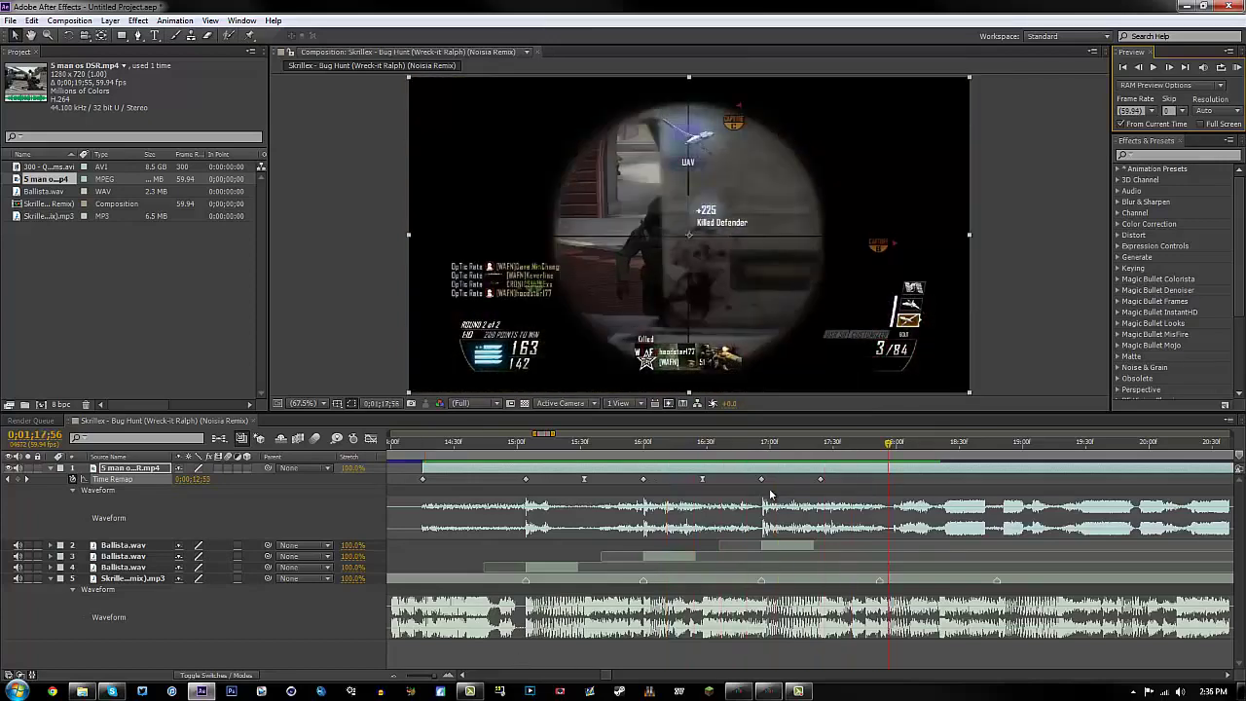
left_click_drag(882, 445, 811, 445)
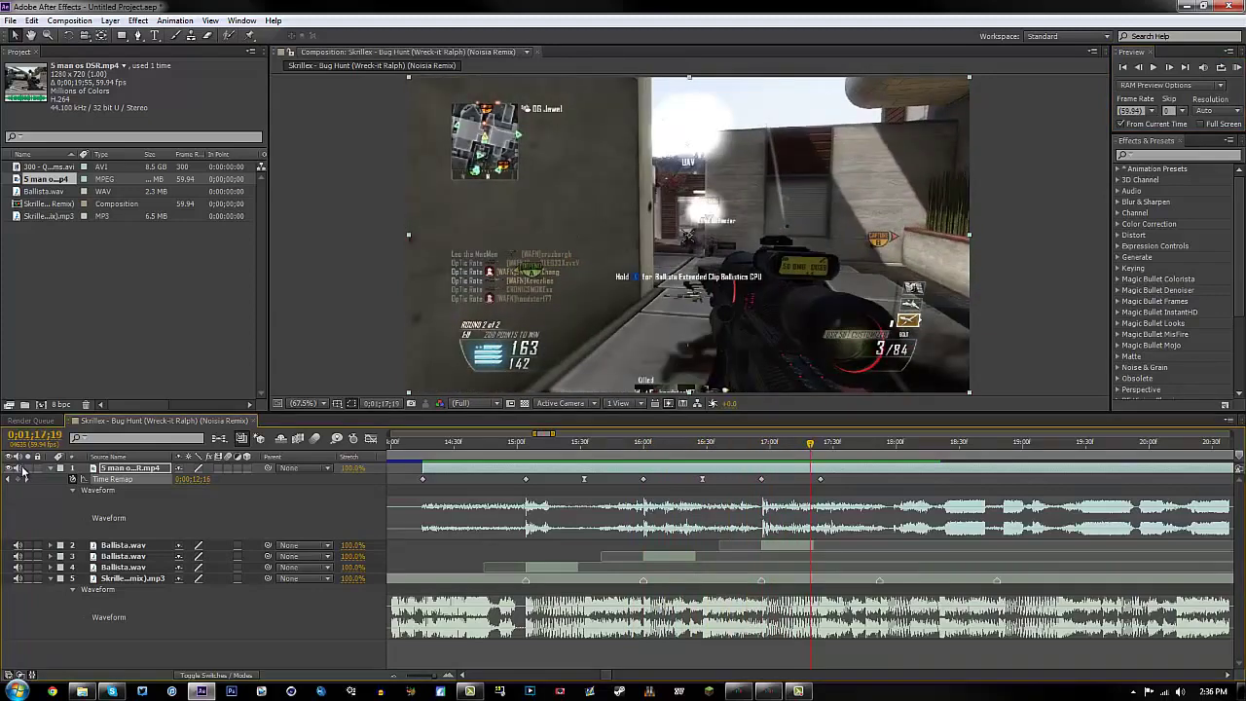
left_click_drag(450, 455, 424, 463)
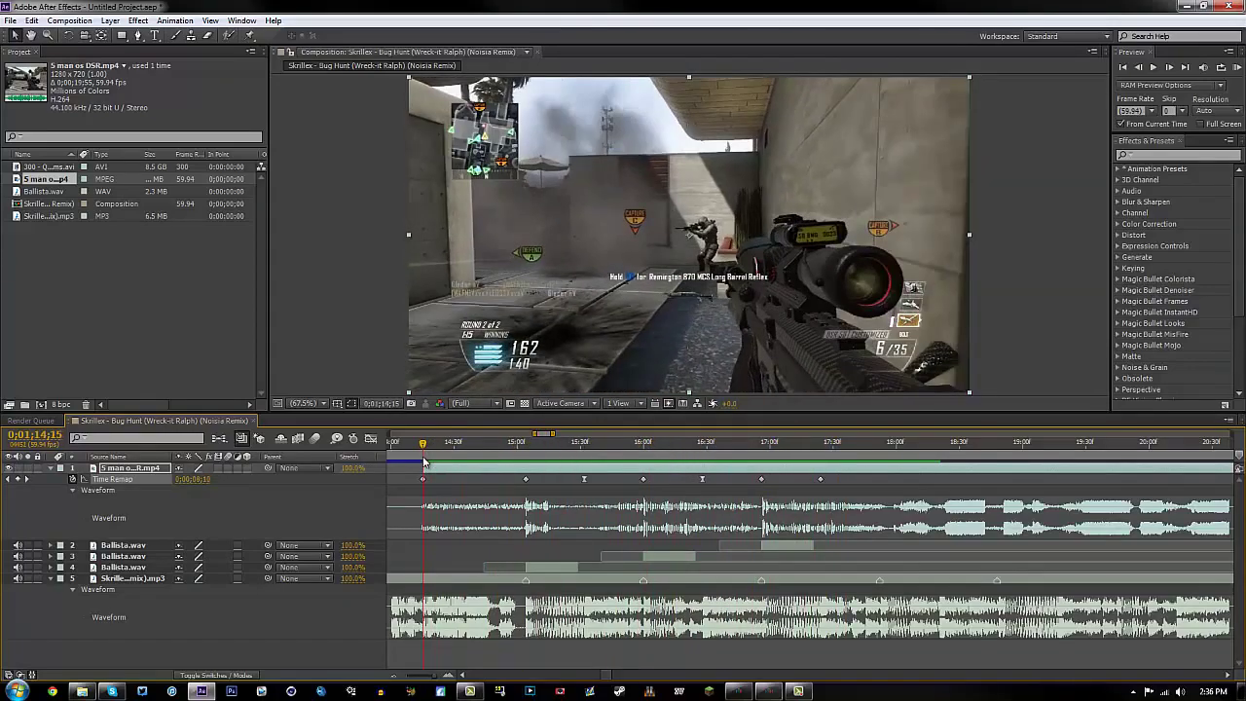
left_click(426, 503)
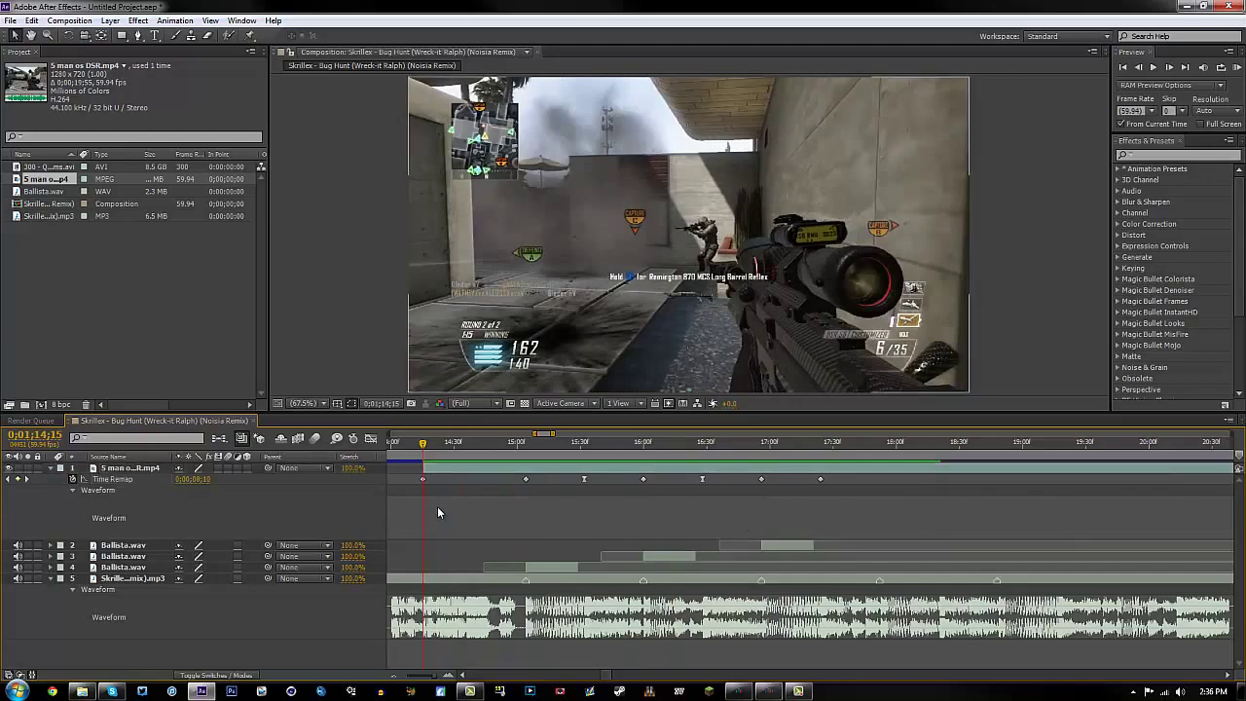